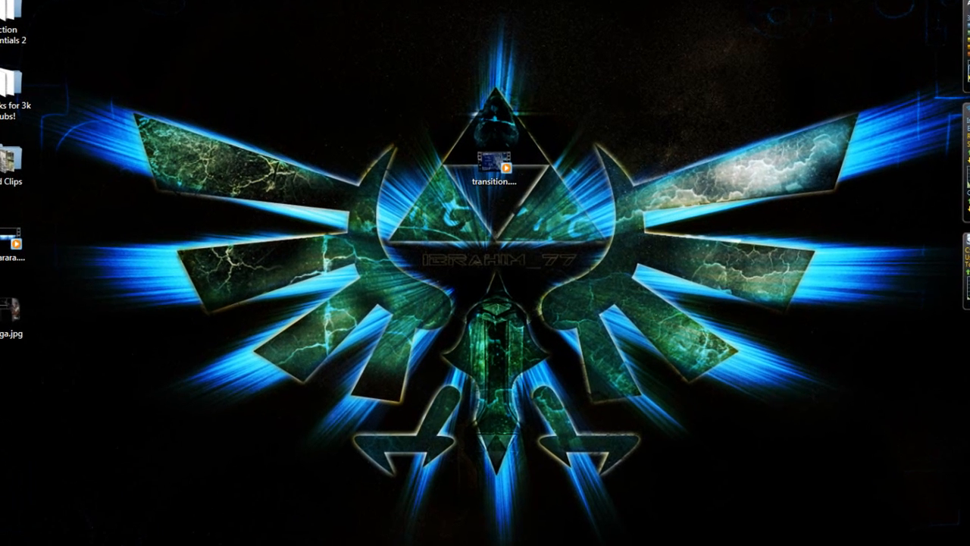
# Step: Play the example transition video in the media player and close the player
pyautogui.click(805, 540)
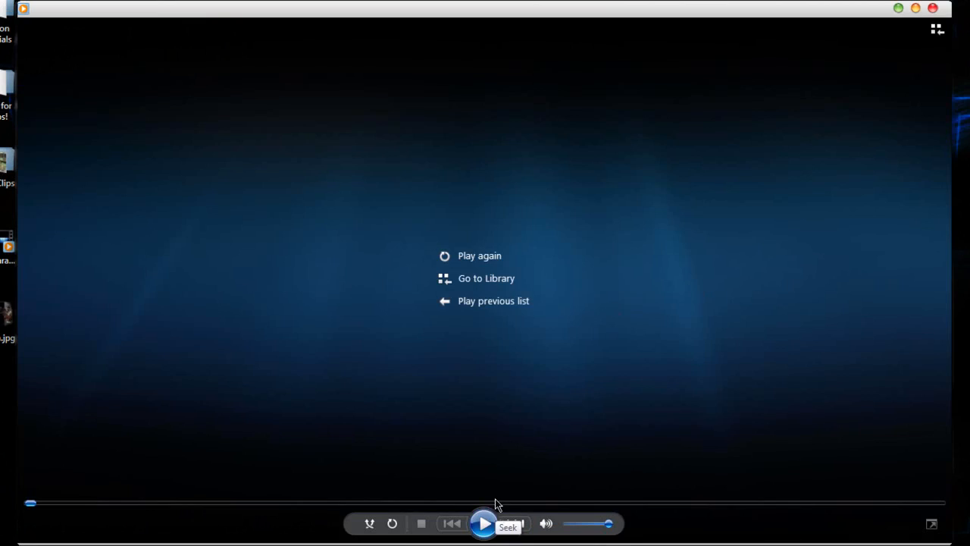
pyautogui.click(485, 534)
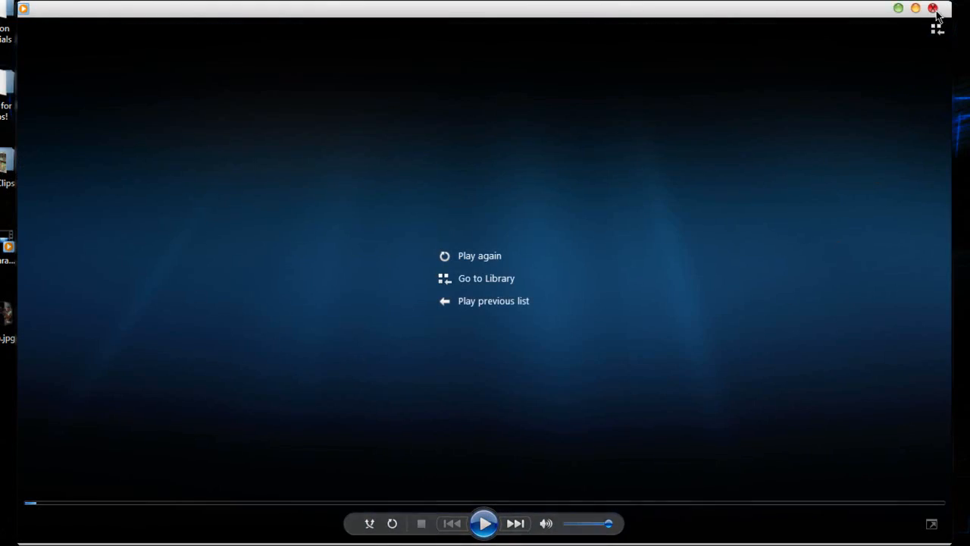
pyautogui.click(934, 9)
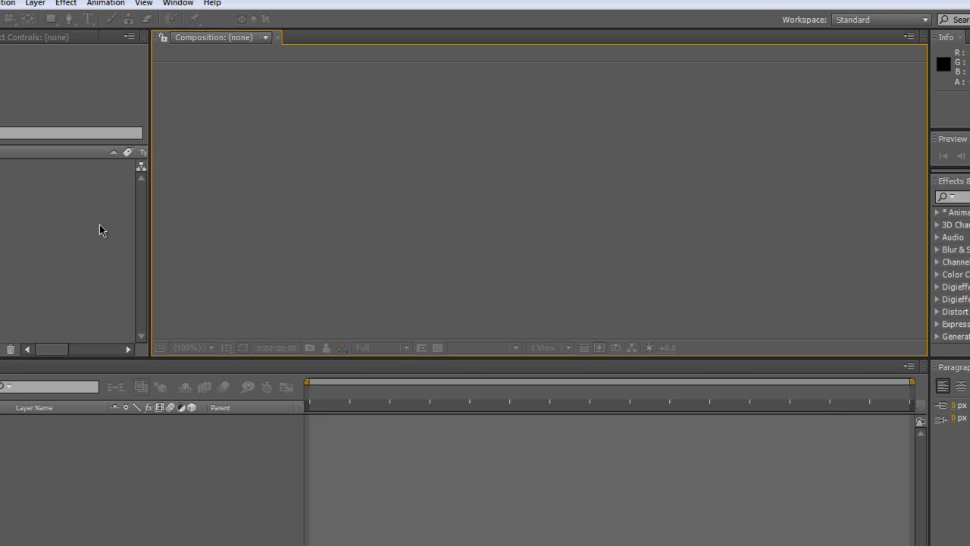
# Step: In After Effects, import both BlackOpsMP AVI clips from the Cod Clips folder as footage
pyautogui.doubleClick(57, 231)
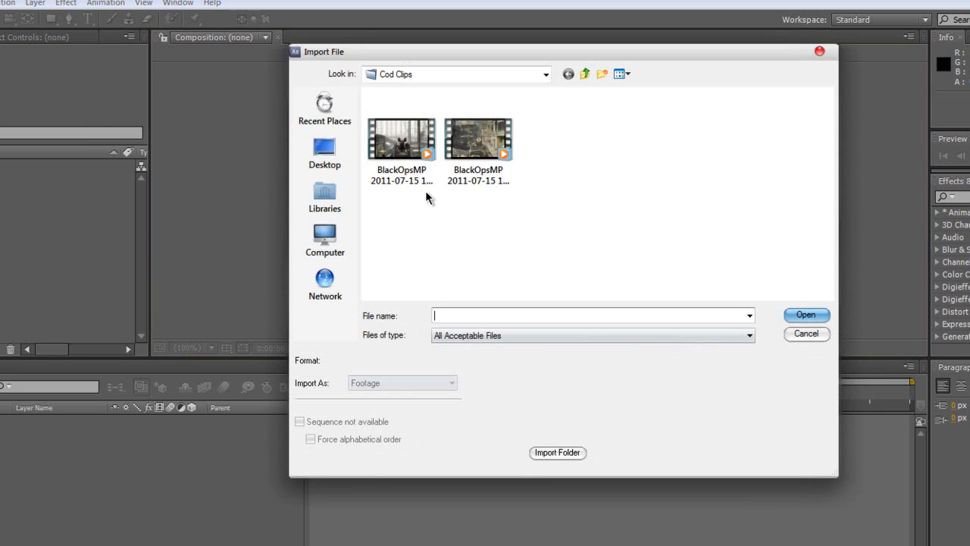
pyautogui.moveTo(654, 165); pyautogui.dragTo(387, 138)
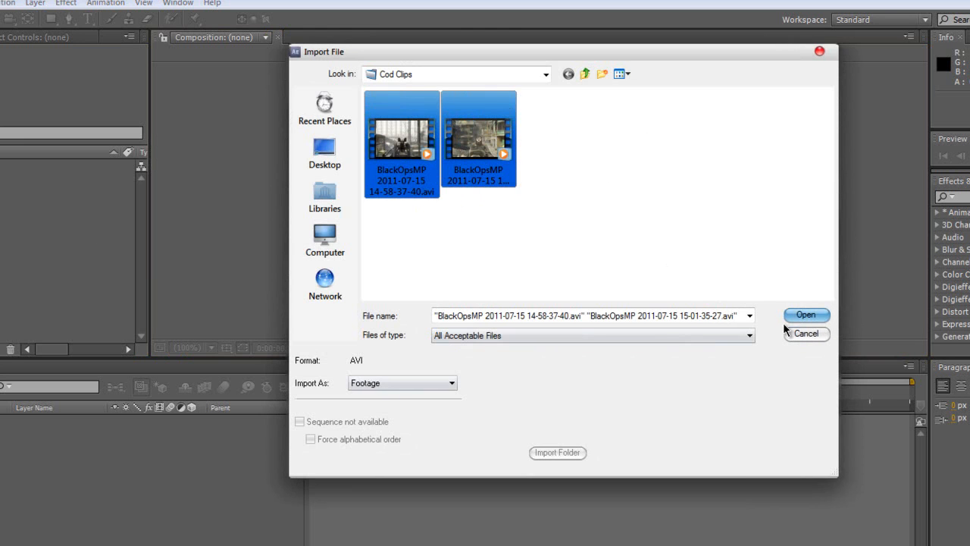
pyautogui.click(804, 315)
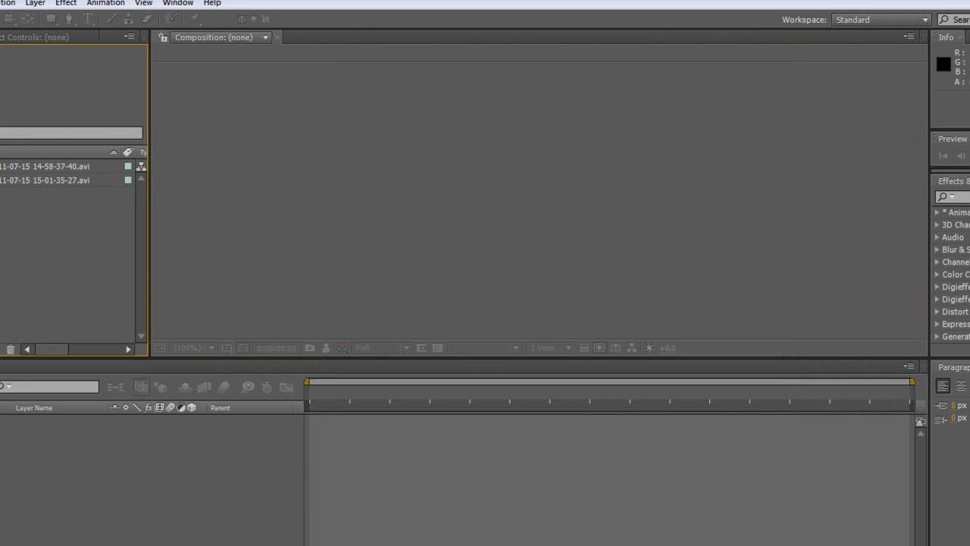
pyautogui.click(44, 179)
pyautogui.click(45, 152)
pyautogui.click(35, 167)
pyautogui.moveTo(36, 165); pyautogui.dragTo(61, 394)
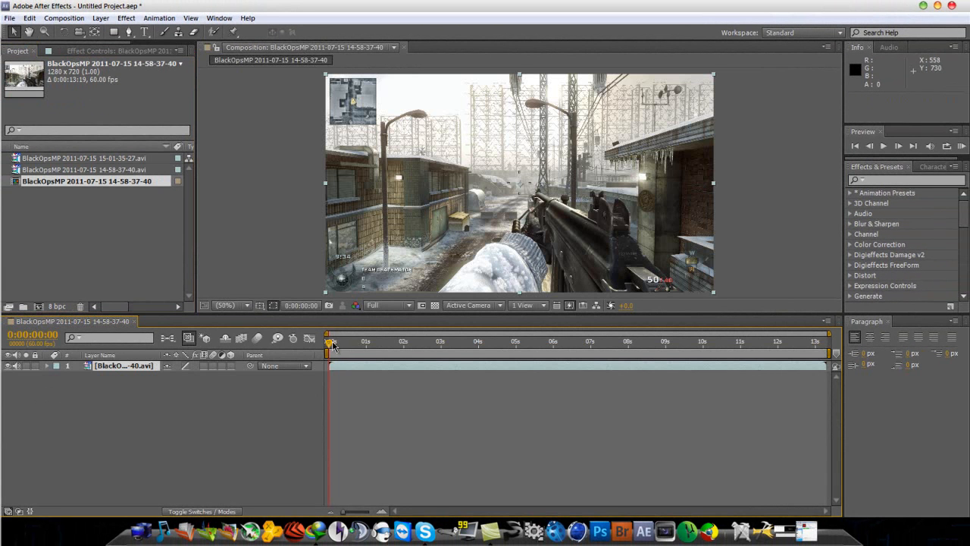
# Step: Split the clip layer at 0:00:05:32 and delete the part after the cut
pyautogui.moveTo(330, 345); pyautogui.dragTo(538, 377)
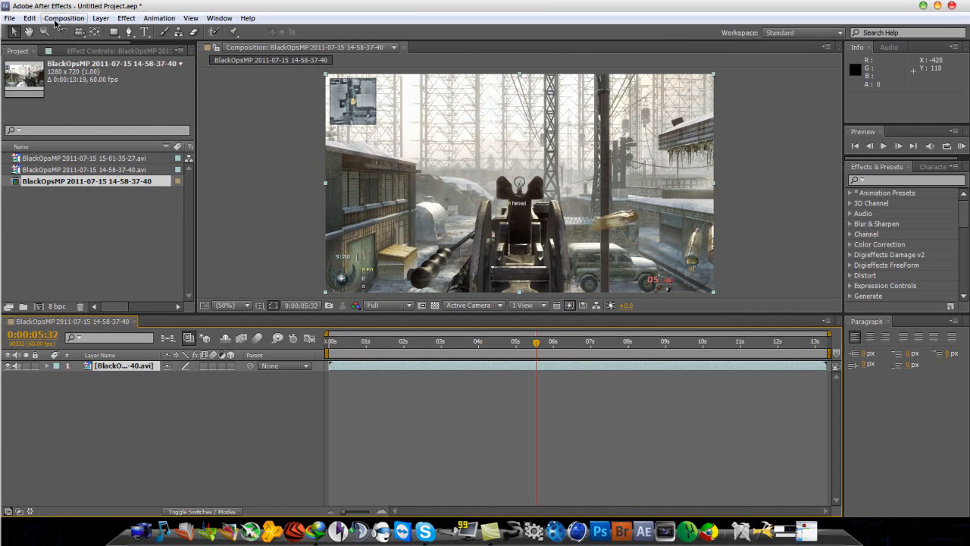
pyautogui.click(39, 21)
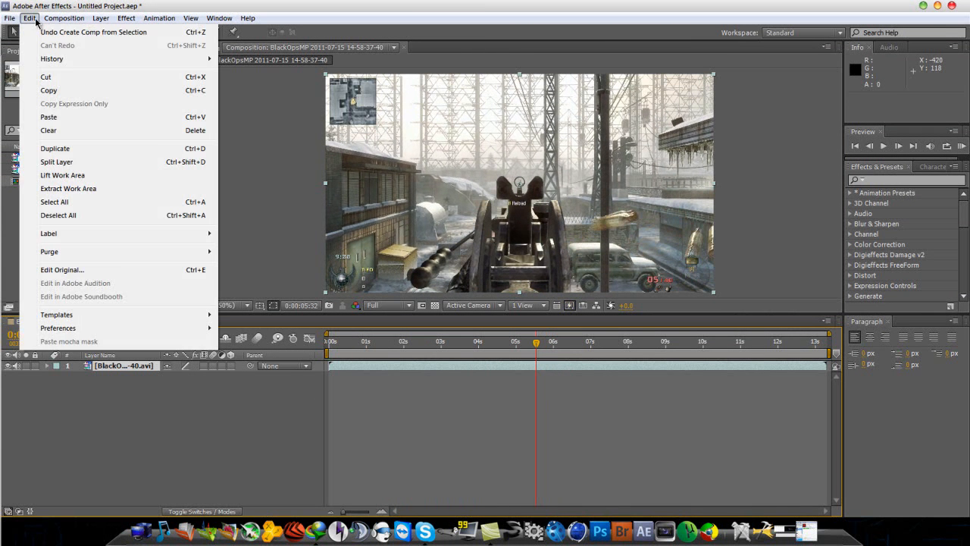
pyautogui.click(87, 160)
pyautogui.rightClick(115, 367)
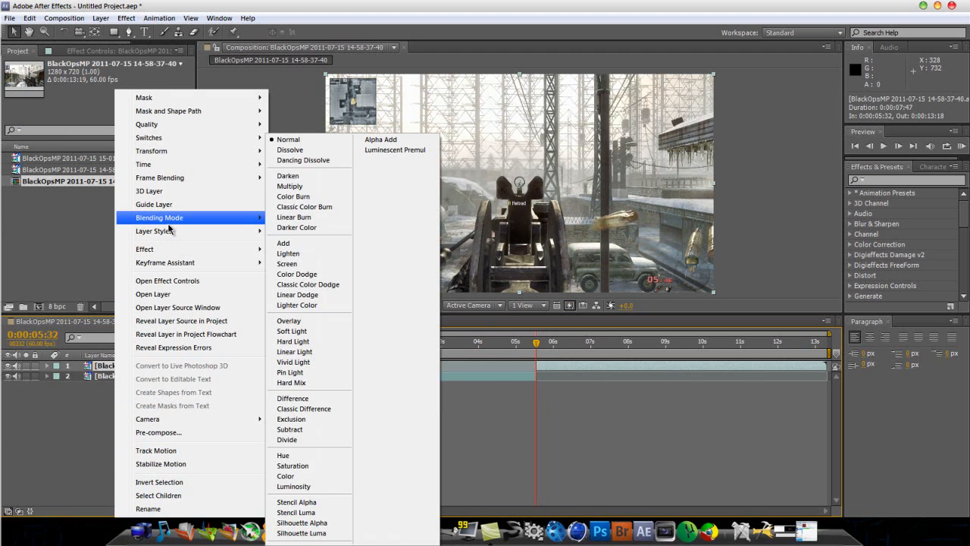
pyautogui.click(111, 366)
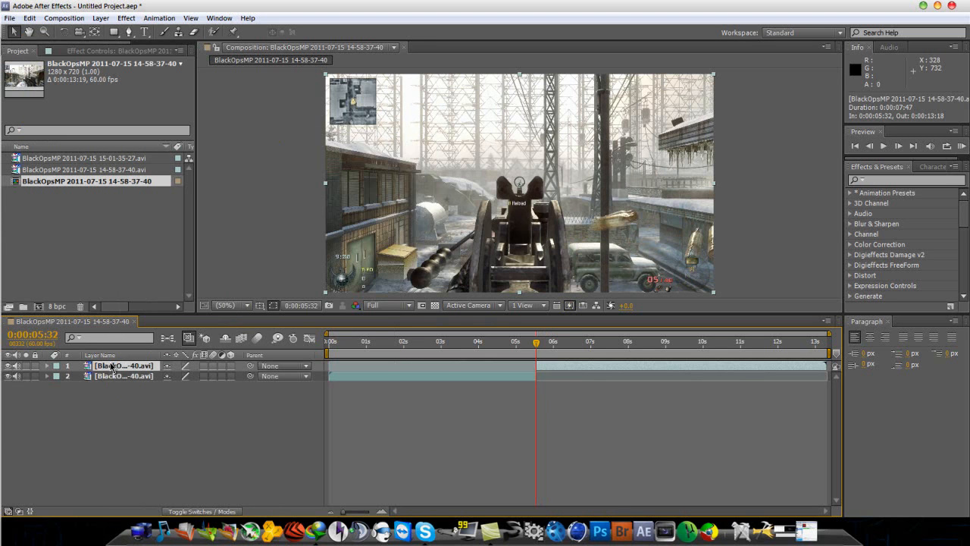
pyautogui.press('Delete')
# Step: Add the 15-01-35-27.avi clip above the first layer, starting at about 0:00:04:28 so it overlaps the first clip's end
pyautogui.click(74, 167)
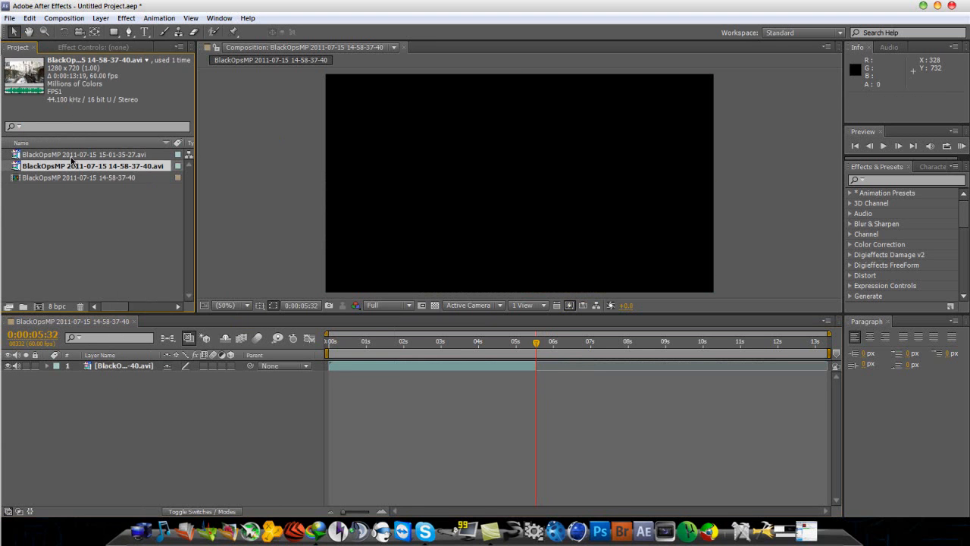
pyautogui.moveTo(72, 157); pyautogui.dragTo(115, 365)
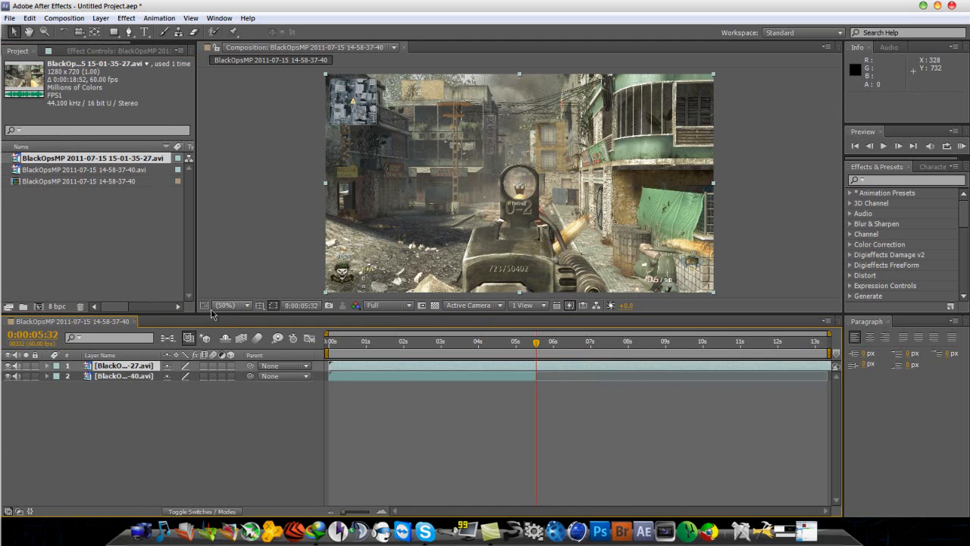
pyautogui.moveTo(345, 372); pyautogui.dragTo(500, 373)
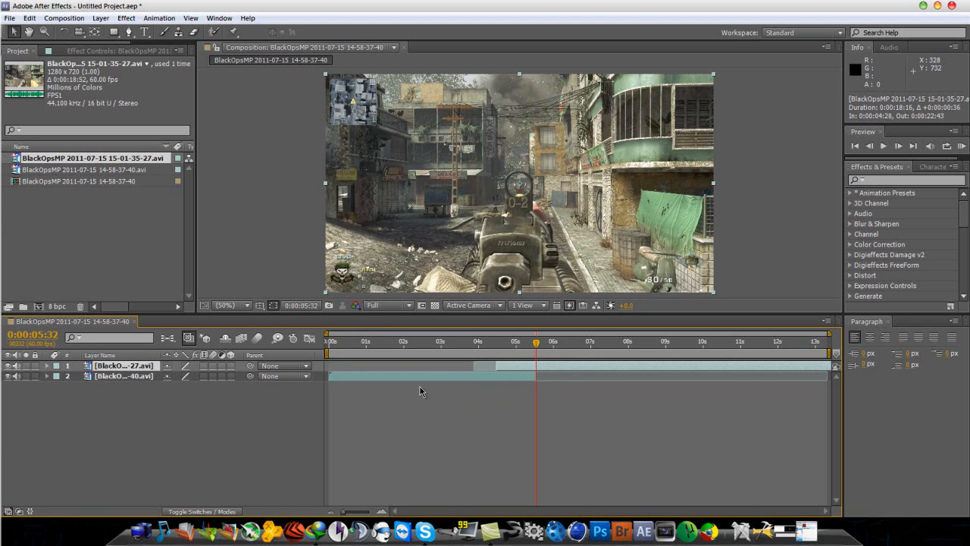
# Step: Add a new adjustment layer above both clips
pyautogui.click(102, 18)
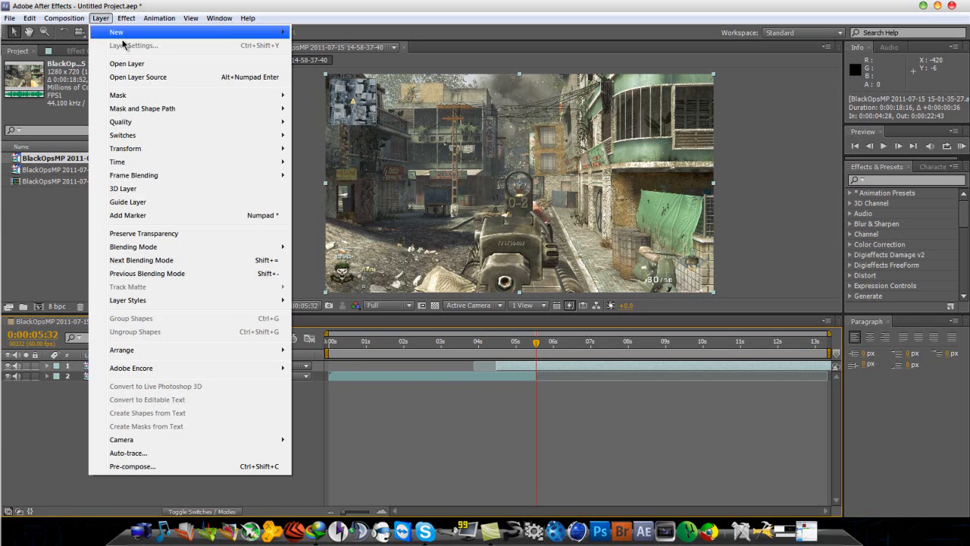
pyautogui.moveTo(182, 32)
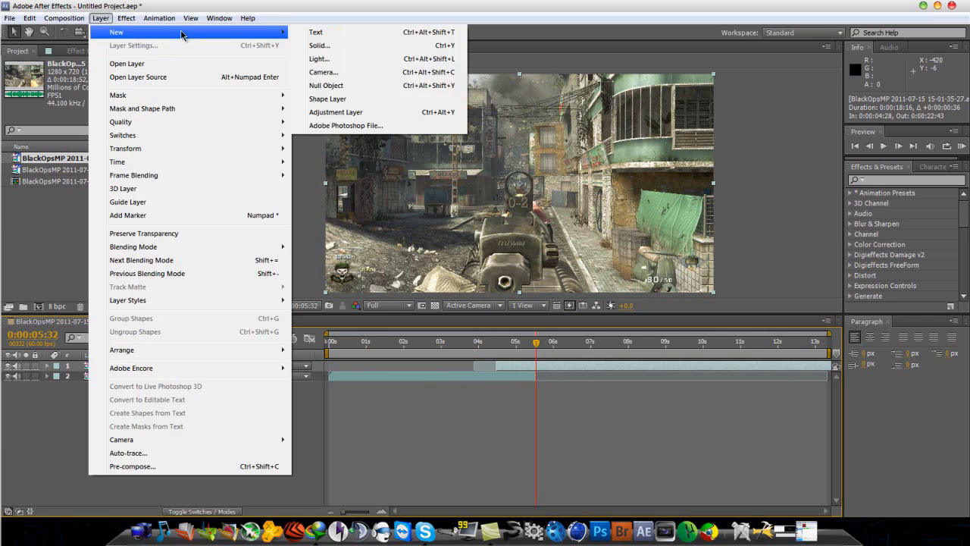
pyautogui.click(346, 114)
pyautogui.click(143, 415)
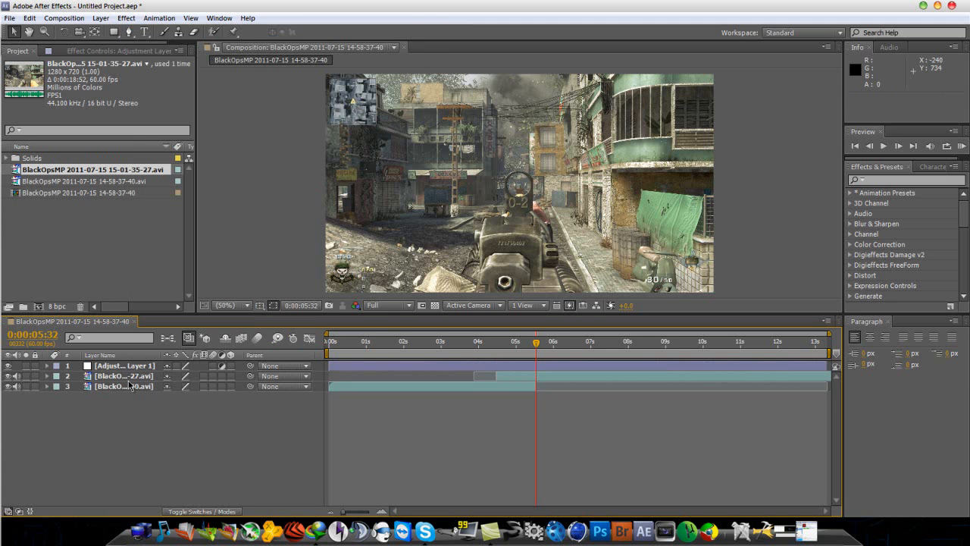
# Step: Find the Offset distort effect and apply it to the adjustment layer
pyautogui.click(131, 365)
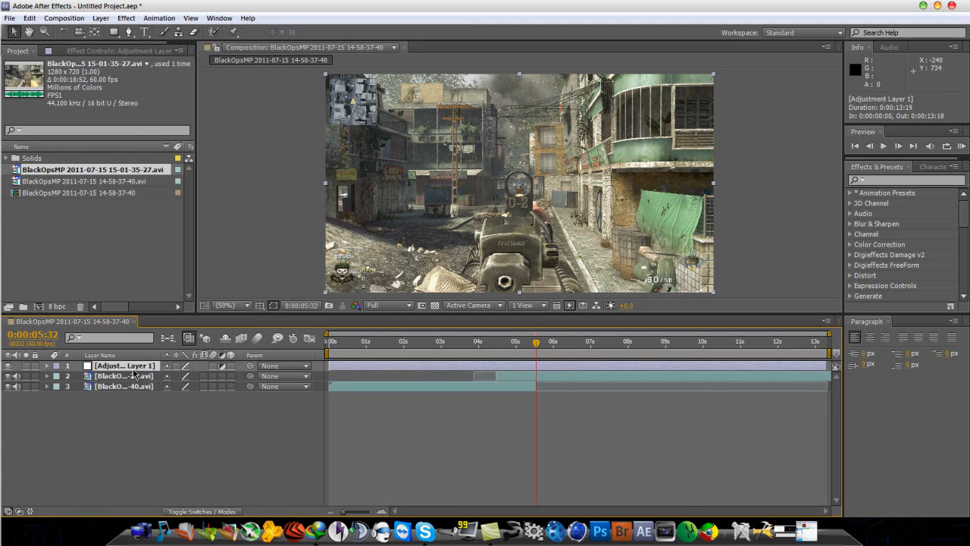
pyautogui.click(878, 181)
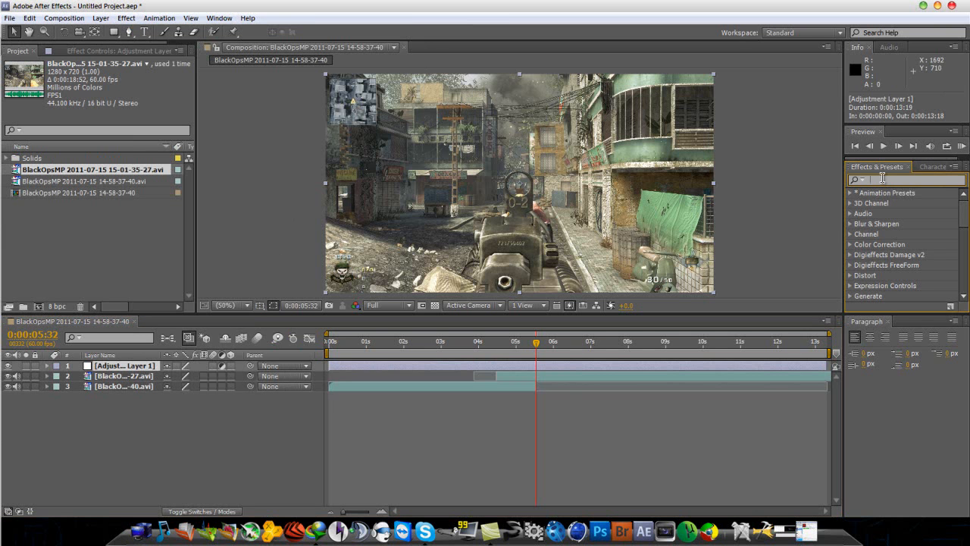
pyautogui.write('offset')
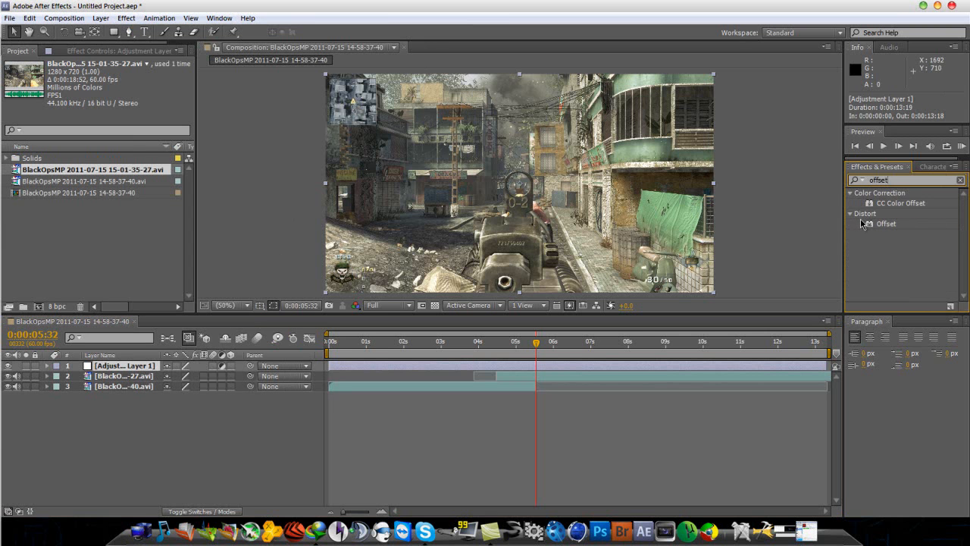
pyautogui.moveTo(884, 226); pyautogui.dragTo(121, 371)
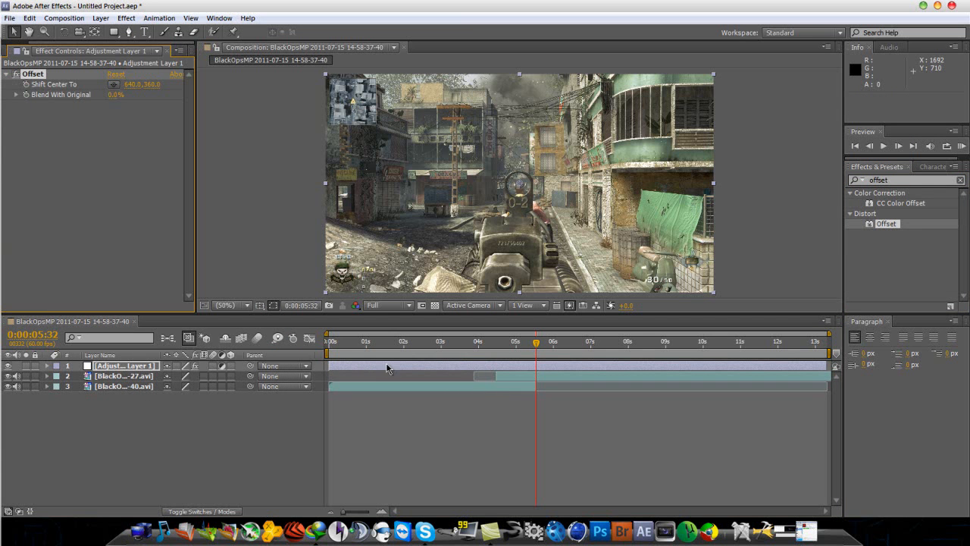
# Step: Add keyframes for the Offset effect's Shift Center To at 0:00:04:28 and 0:00:05:31 on the adjustment layer
pyautogui.moveTo(536, 350); pyautogui.dragTo(495, 352)
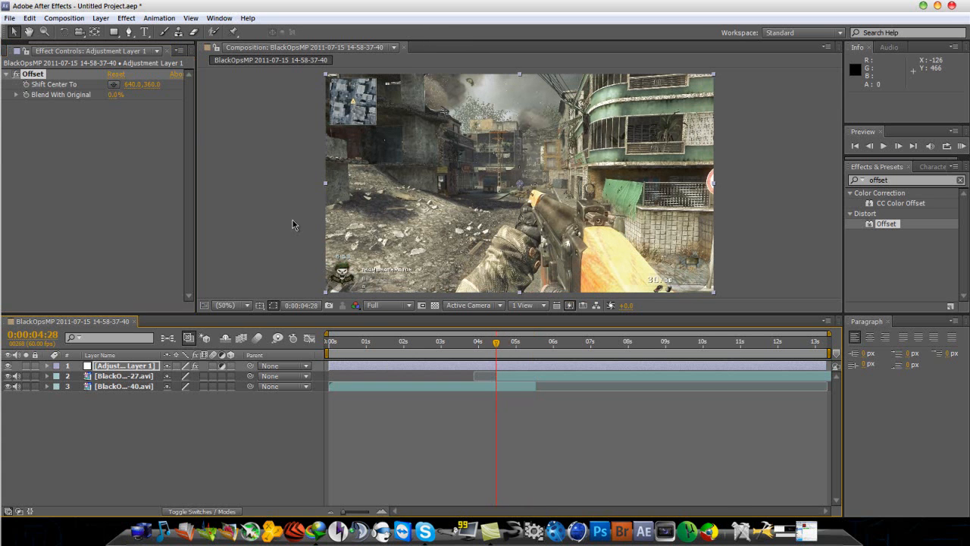
pyautogui.click(28, 88)
pyautogui.moveTo(497, 348)
pyautogui.mouseDown()
pyautogui.moveTo(516, 349)
pyautogui.moveTo(504, 348)
pyautogui.mouseUp()
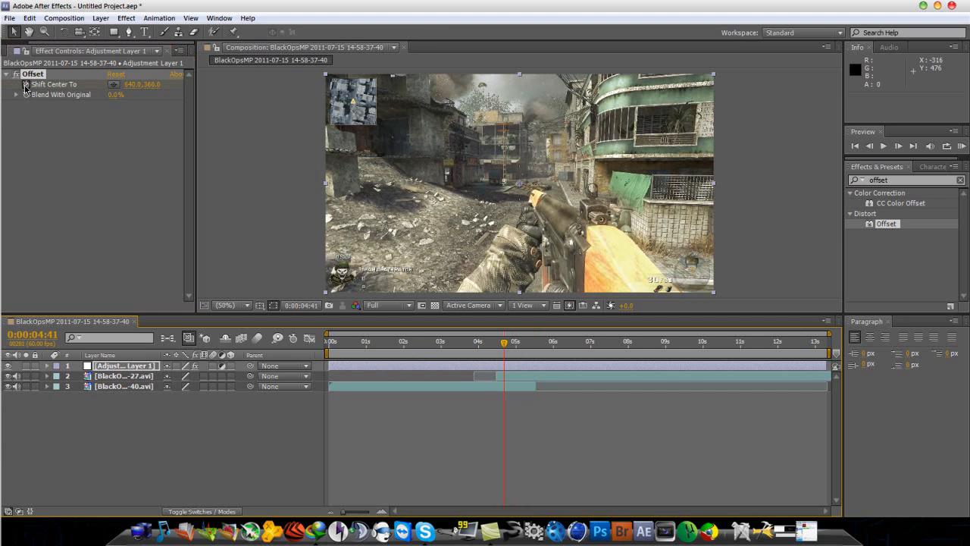
pyautogui.moveTo(511, 347); pyautogui.dragTo(536, 354)
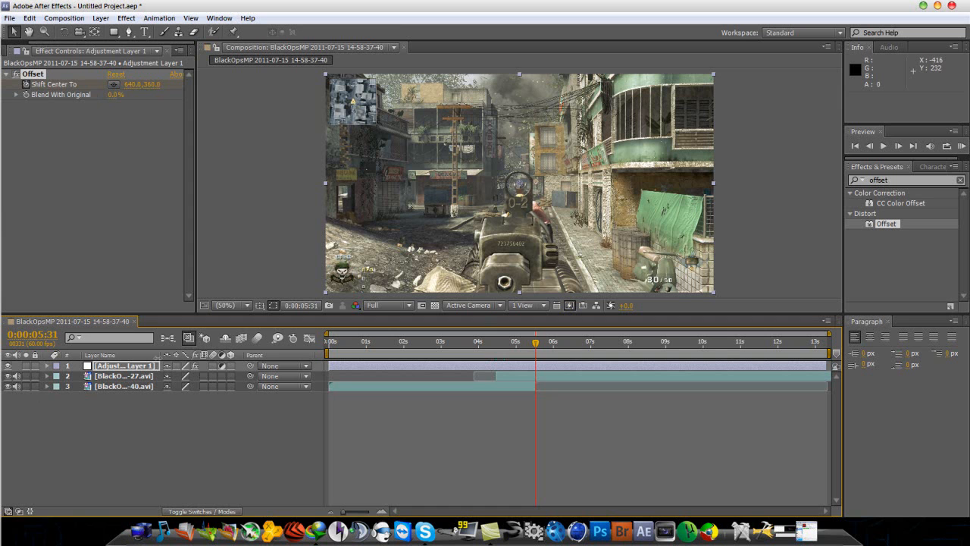
pyautogui.click(124, 368)
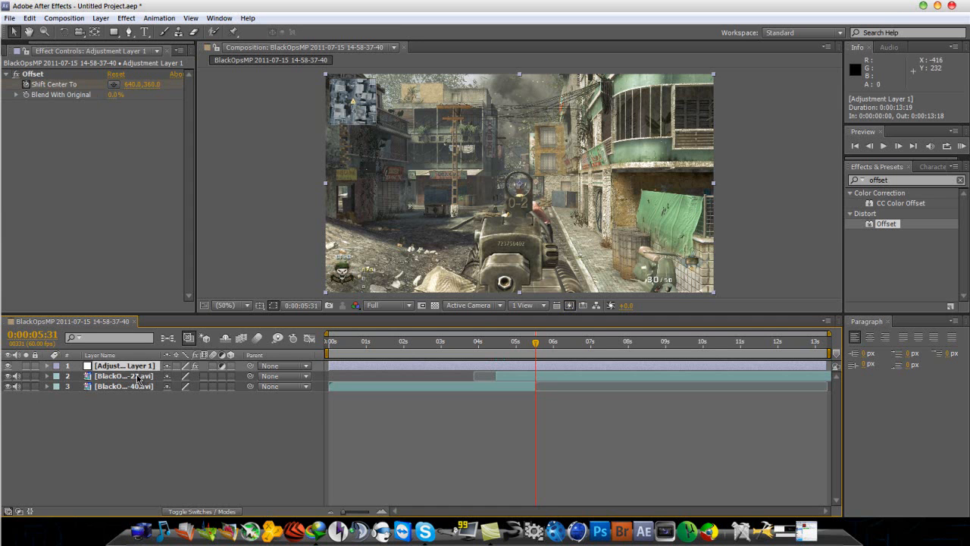
pyautogui.press('u')
pyautogui.click(18, 386)
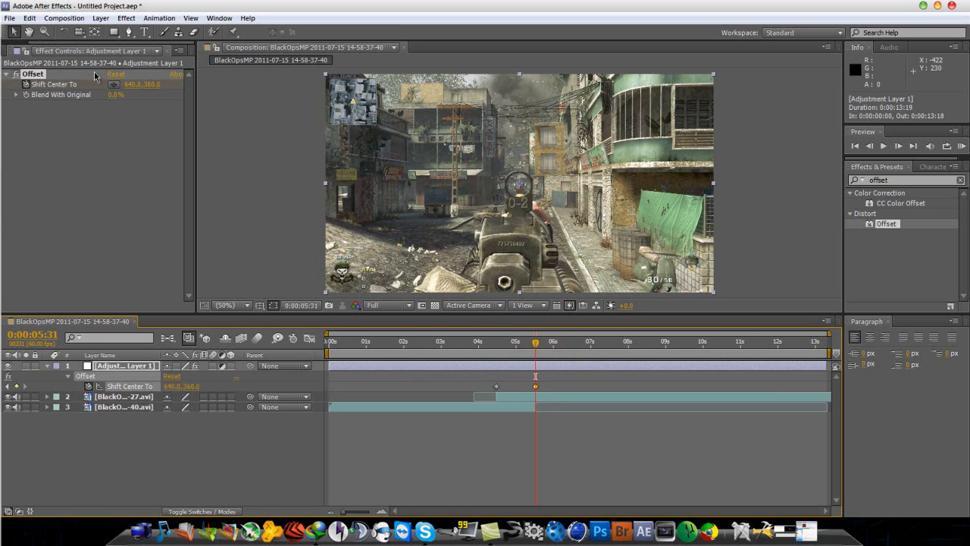
# Step: Multiply the Y value of Shift Center To by 13 at the 0:00:05:31 keyframe and scrub through the transition
pyautogui.click(151, 85)
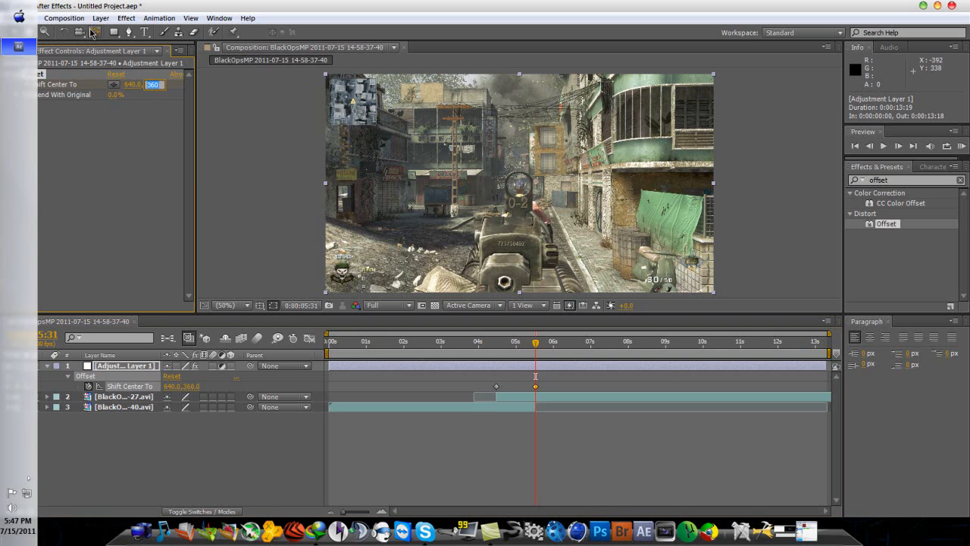
pyautogui.click(163, 86)
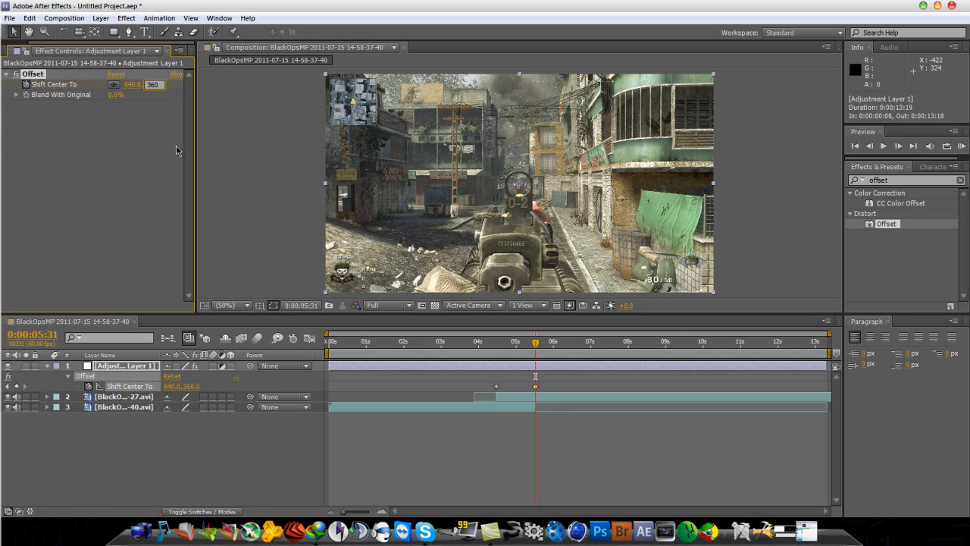
pyautogui.write('*13')
pyautogui.press('Return')
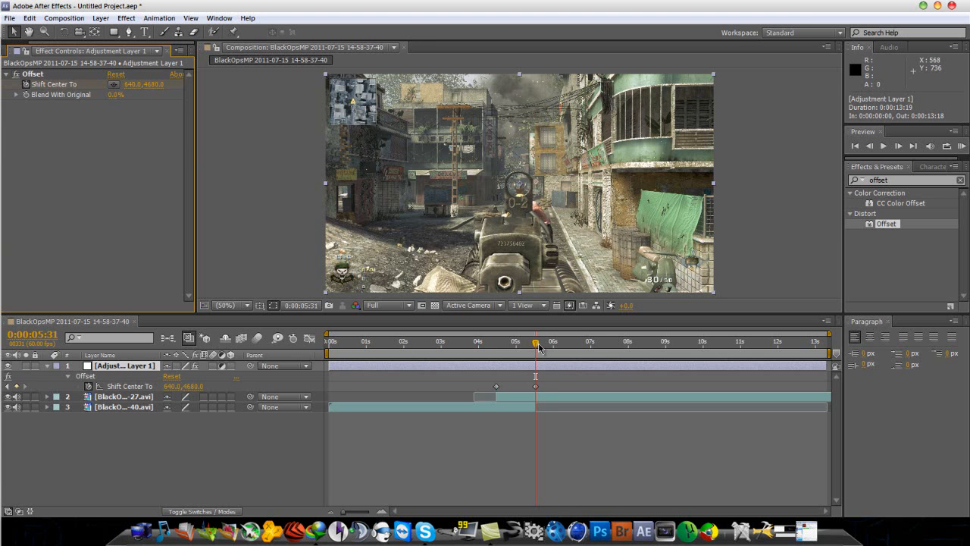
pyautogui.moveTo(538, 346); pyautogui.dragTo(505, 359)
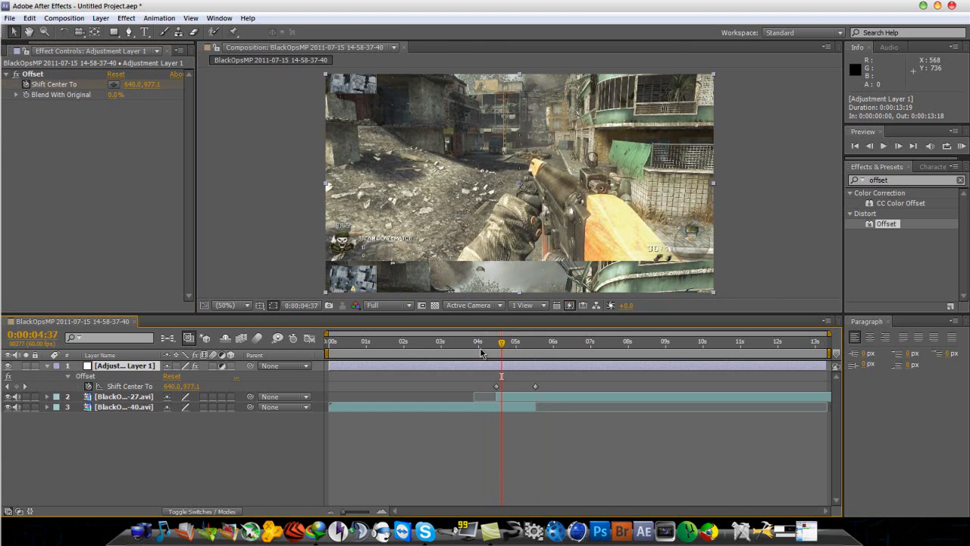
# Step: Find the Directional Blur effect and apply it to the adjustment layer
pyautogui.click(888, 179)
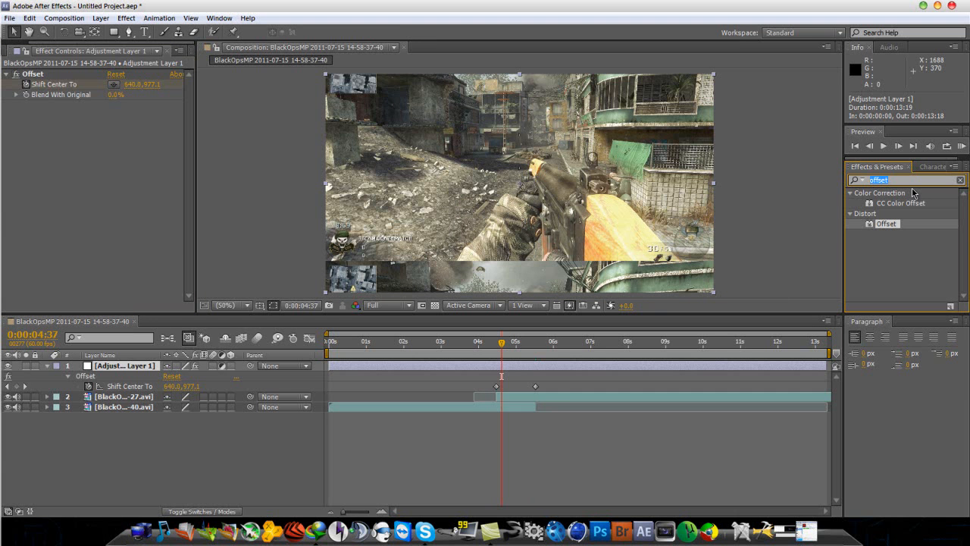
pyautogui.write('di')
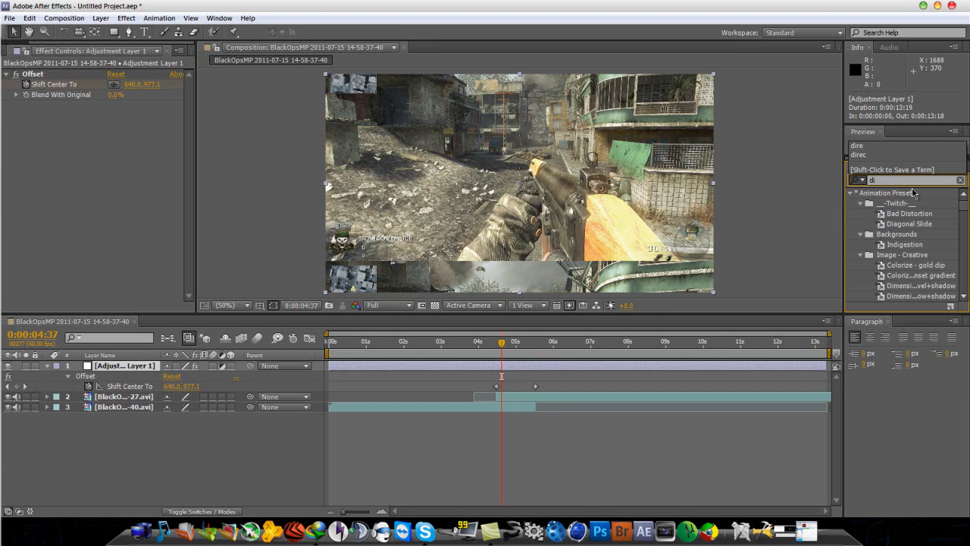
pyautogui.write('rec')
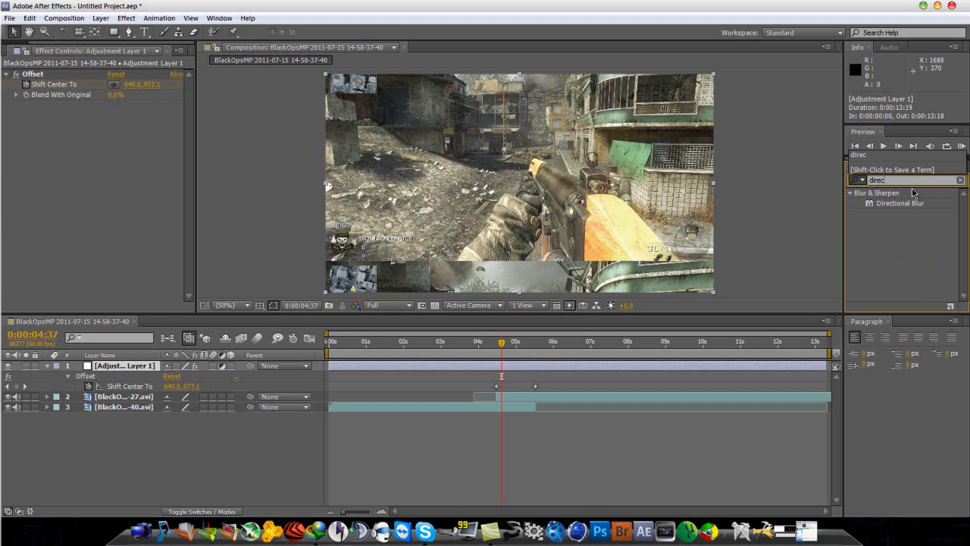
pyautogui.moveTo(878, 207); pyautogui.dragTo(116, 367)
# Step: Keyframe the Directional Blur's Blur Length at 0:00:04:28 and set it to 50 at 0:00:05:00
pyautogui.moveTo(501, 348); pyautogui.dragTo(496, 351)
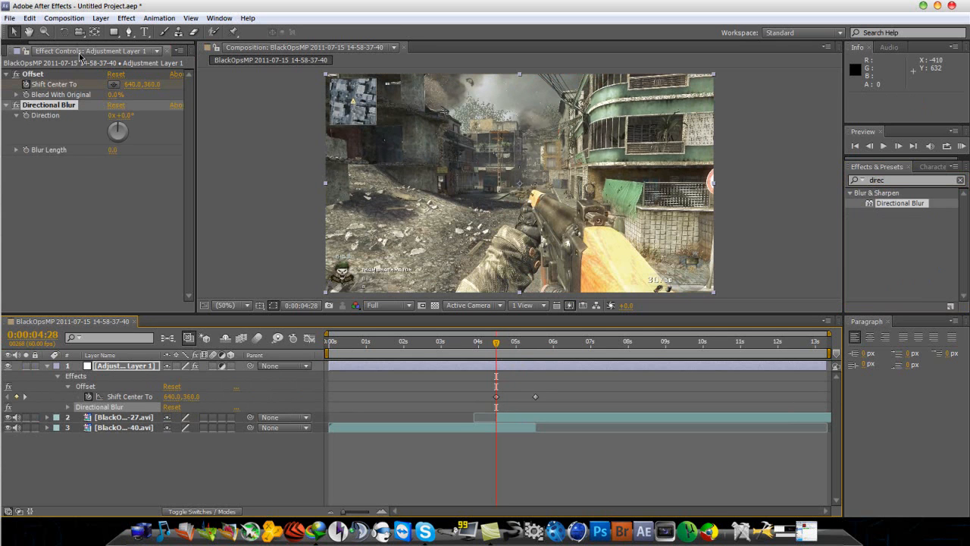
pyautogui.click(25, 151)
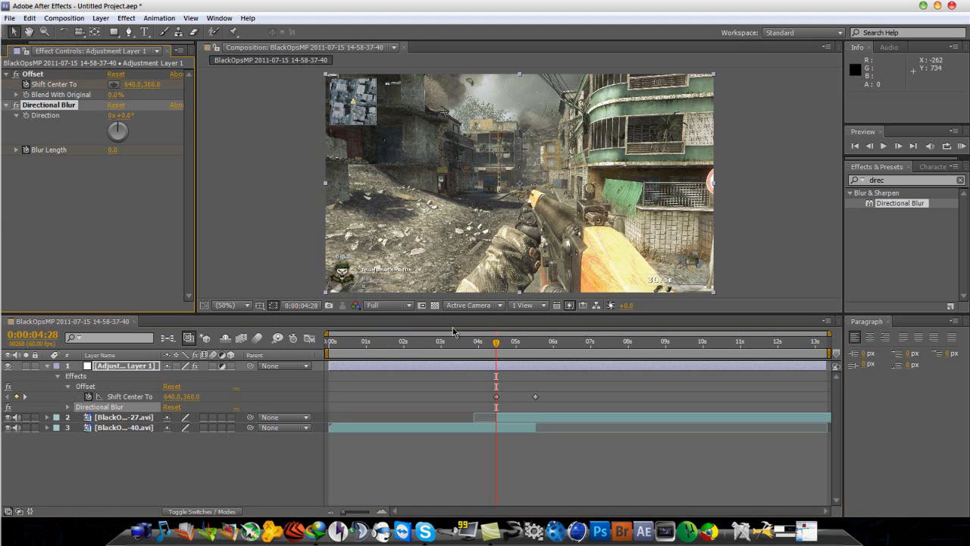
pyautogui.moveTo(496, 347); pyautogui.dragTo(517, 356)
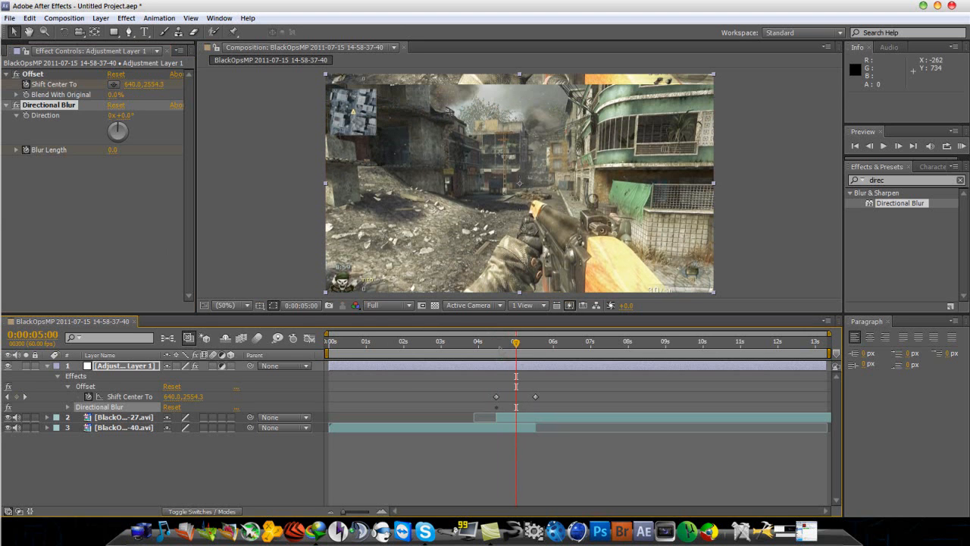
pyautogui.click(110, 150)
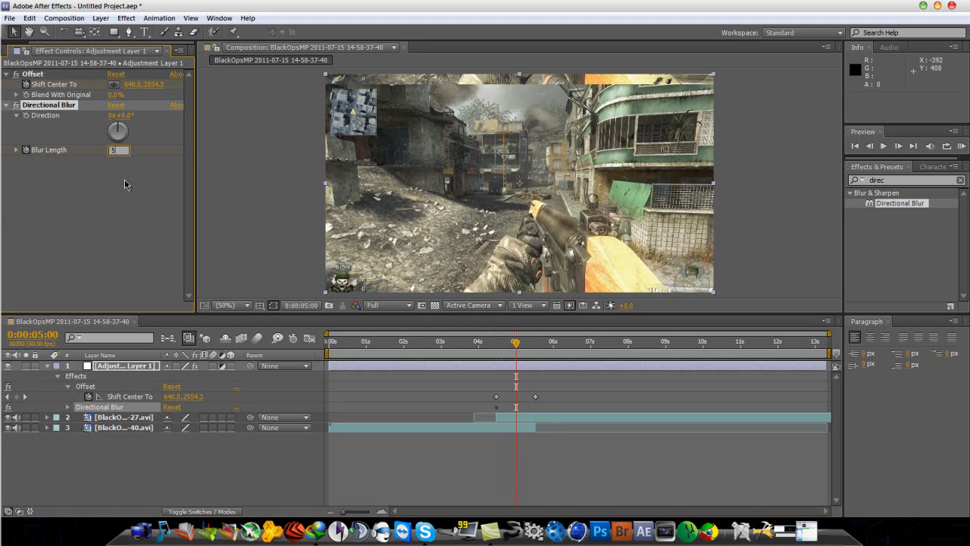
pyautogui.write('50')
pyautogui.press('Return')
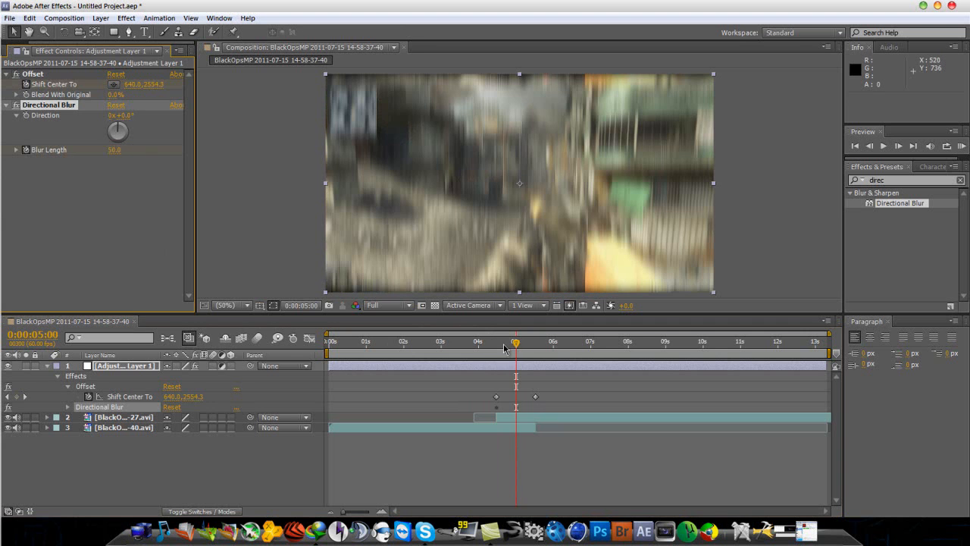
# Step: Set the Directional Blur's Blur Length to 0 at 0:00:05:31
pyautogui.moveTo(518, 350); pyautogui.dragTo(539, 357)
pyautogui.click(114, 149)
pyautogui.write('0')
pyautogui.press('Return')
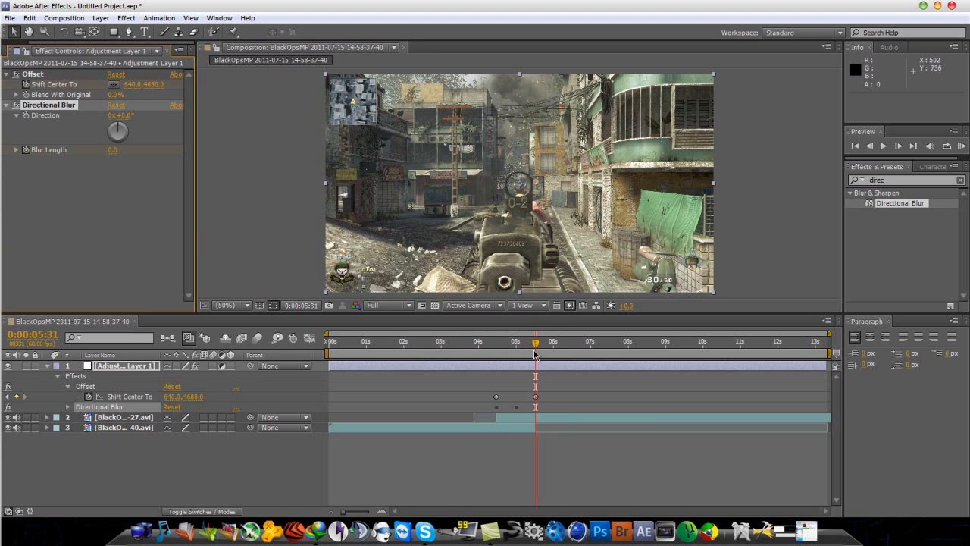
# Step: Reveal the adjustment layer's keyframed properties at 0:00:04:28 and apply Easy Ease to both Shift Center To keyframes
pyautogui.moveTo(535, 347); pyautogui.dragTo(496, 369)
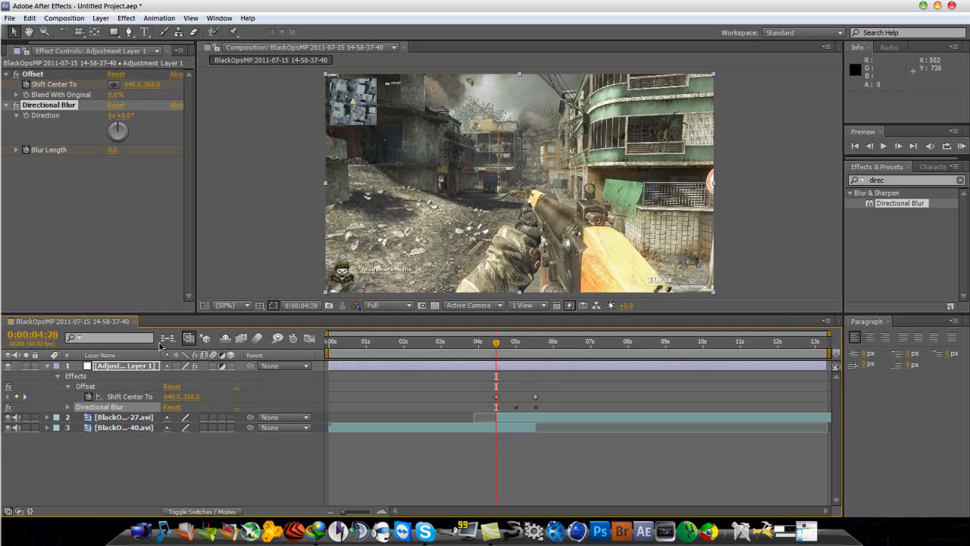
pyautogui.click(140, 367)
pyautogui.press('u')
pyautogui.press('u')
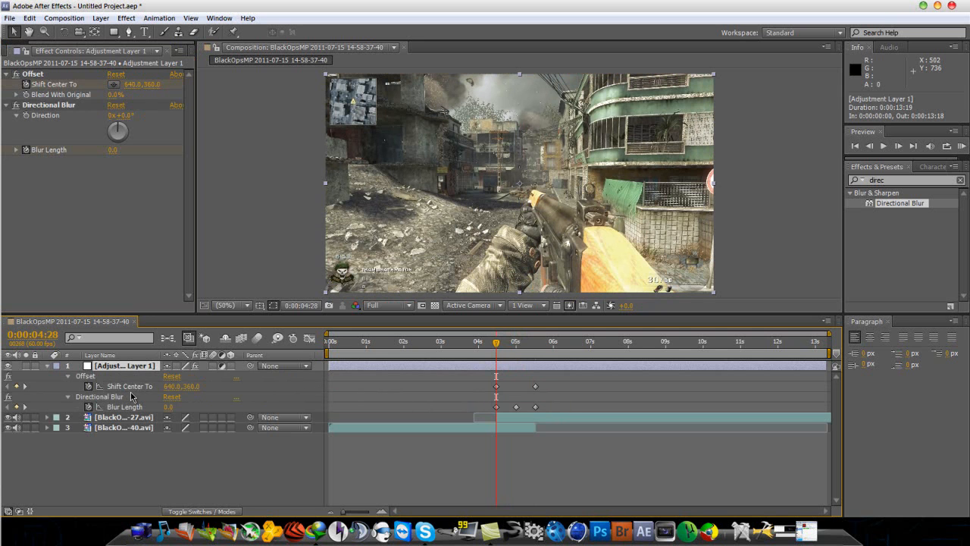
pyautogui.moveTo(496, 387); pyautogui.dragTo(551, 387)
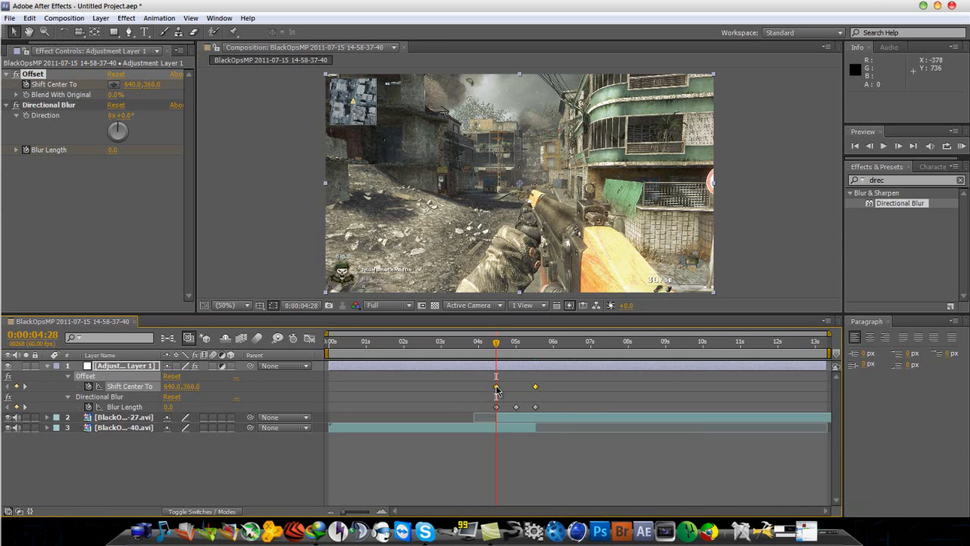
pyautogui.moveTo(496, 389)
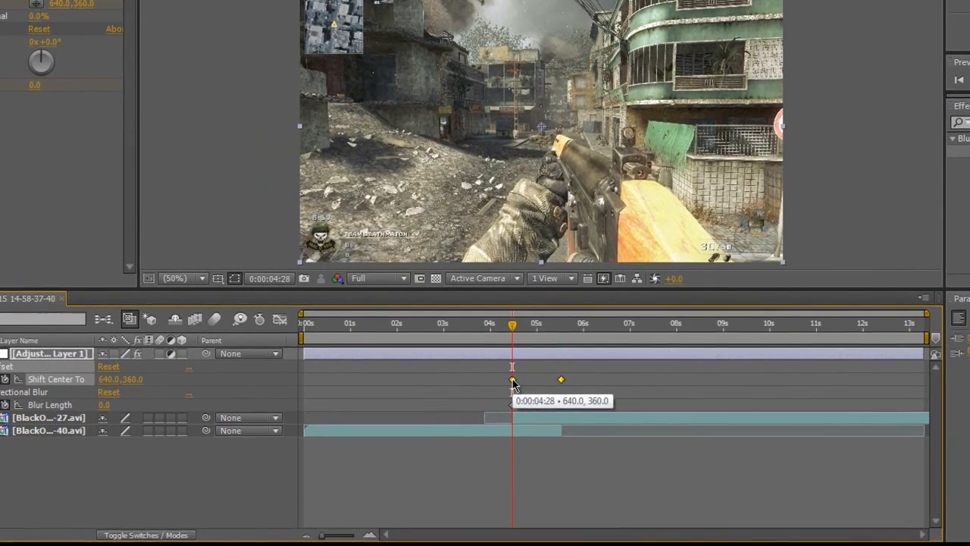
pyautogui.rightClick(496, 387)
pyautogui.moveTo(540, 368)
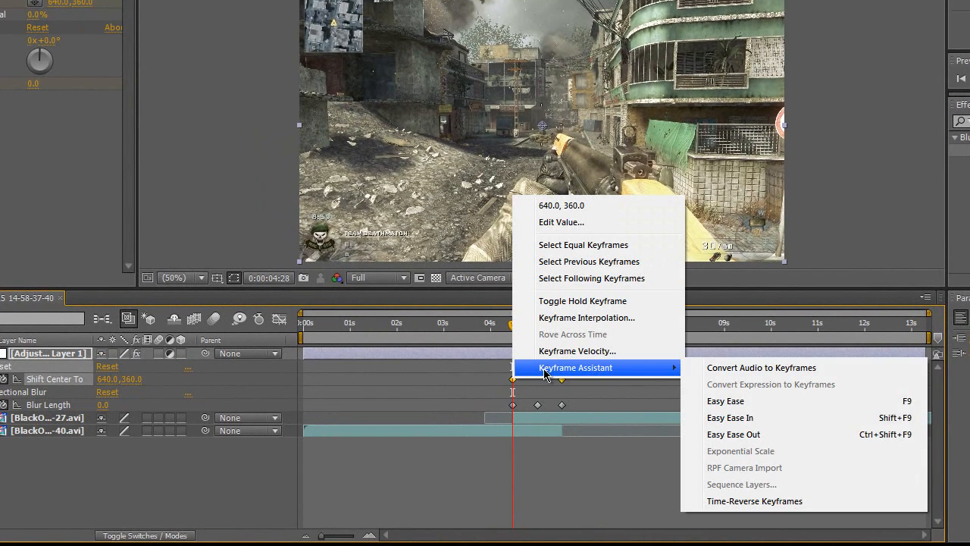
pyautogui.click(724, 400)
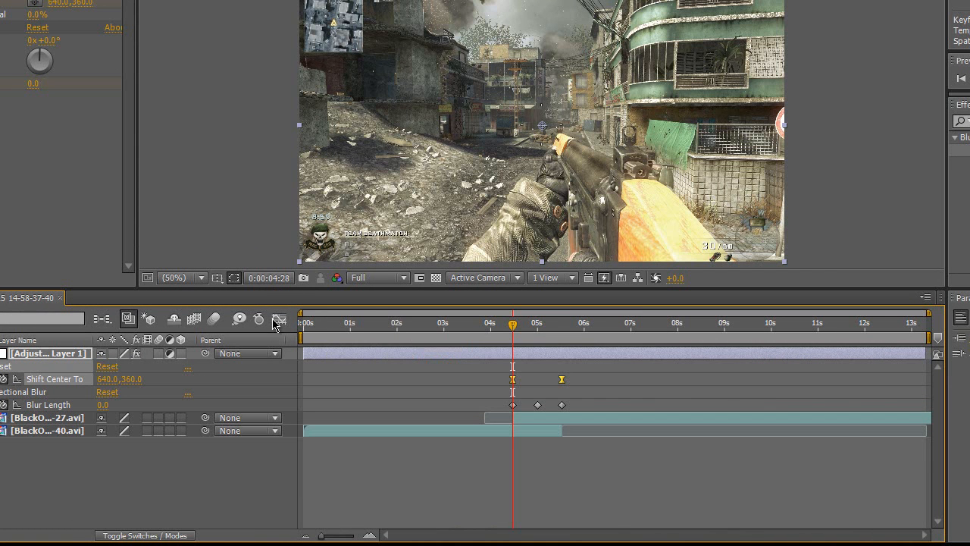
pyautogui.click(49, 356)
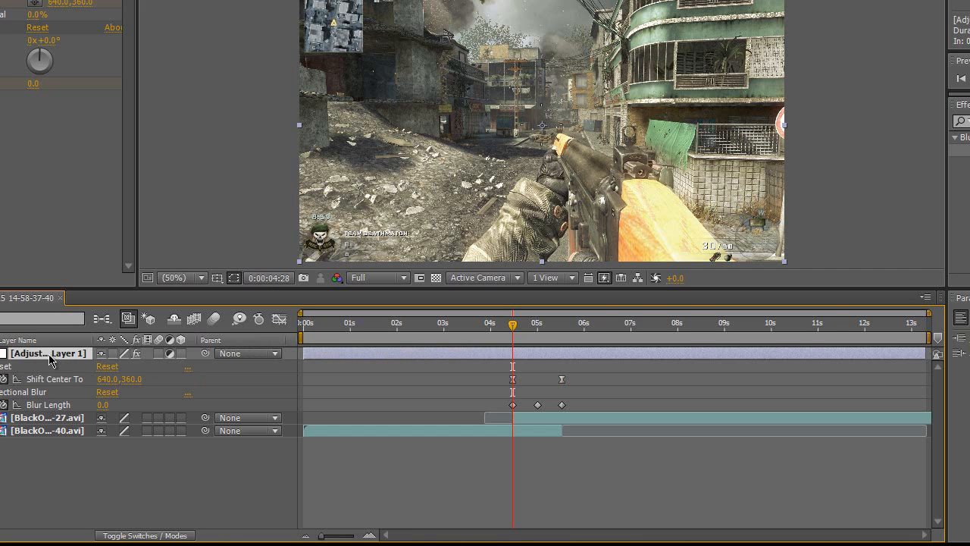
pyautogui.click(280, 320)
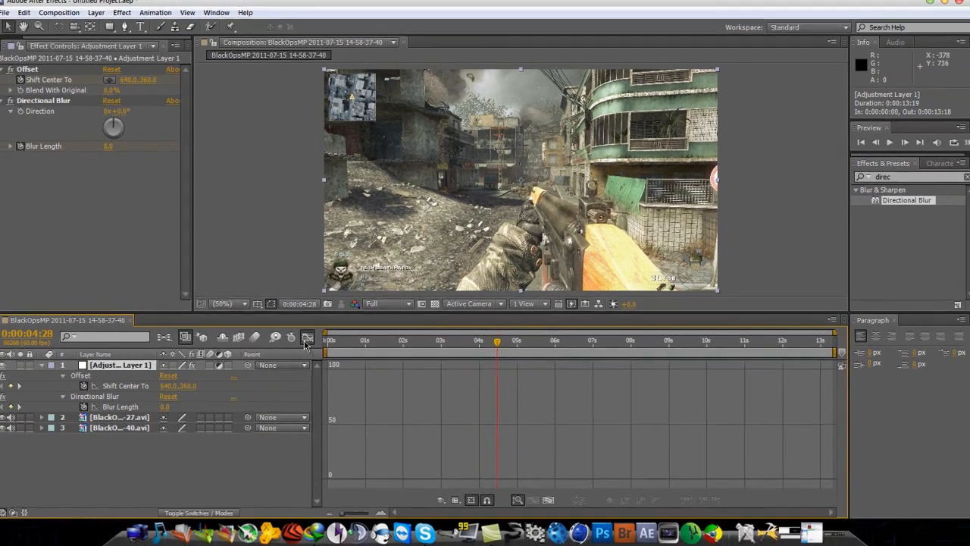
pyautogui.click(287, 323)
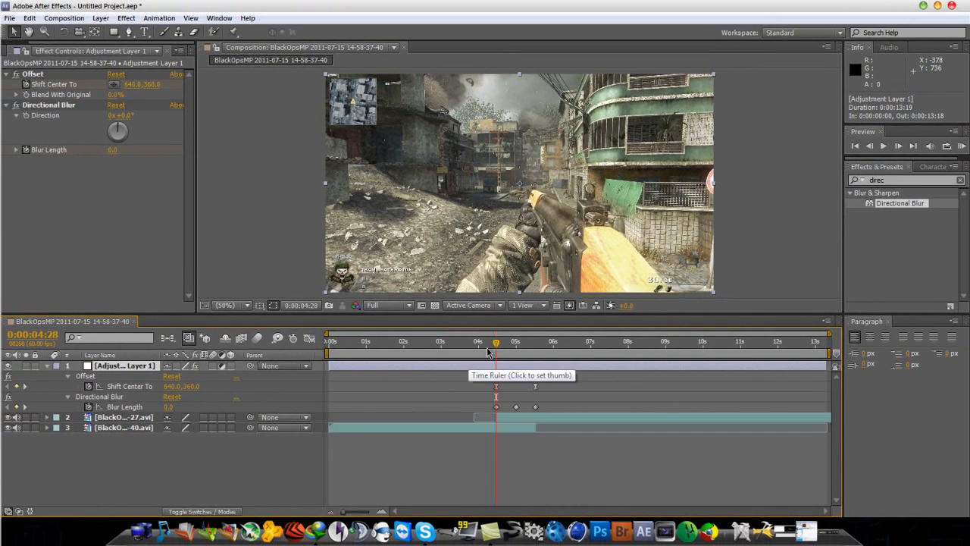
# Step: Shape the Shift Center To speed graph into a sharp central peak by extending both keyframes' easing handles inward, and scrub through the result
pyautogui.click(497, 387)
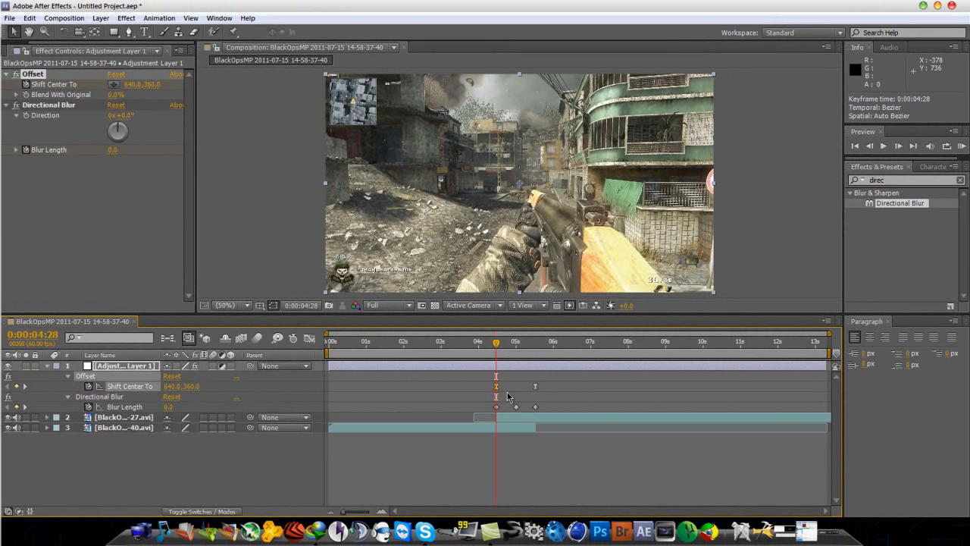
pyautogui.click(309, 338)
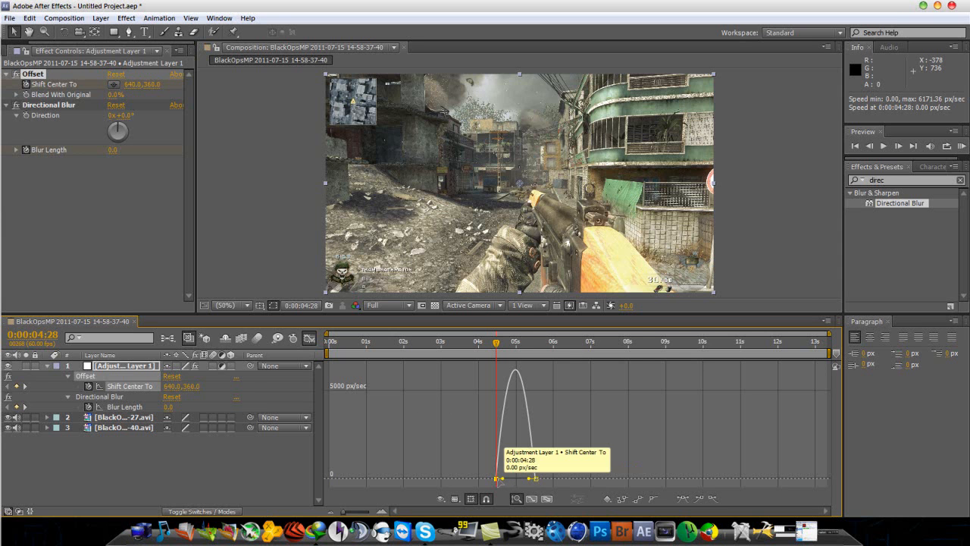
pyautogui.moveTo(502, 479); pyautogui.dragTo(519, 480)
pyautogui.moveTo(497, 345); pyautogui.dragTo(524, 371)
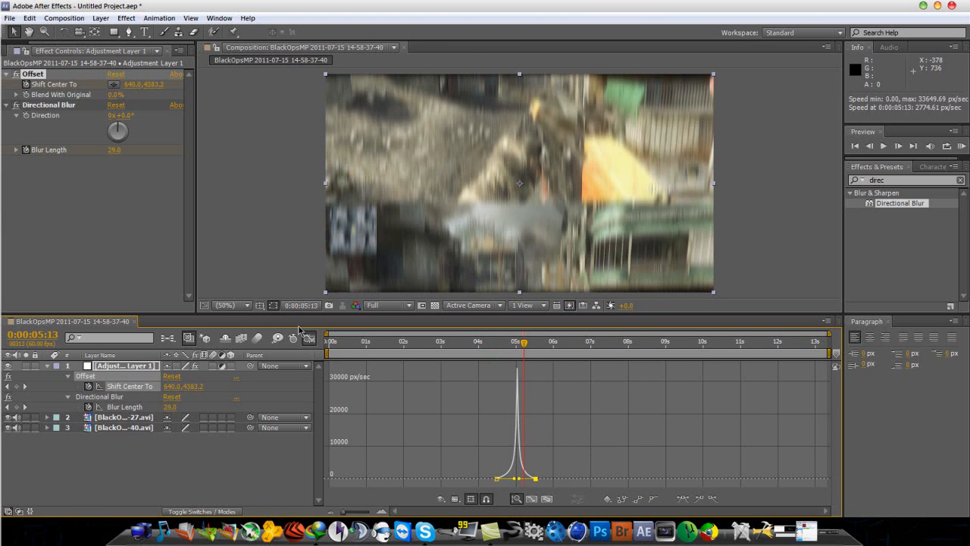
pyautogui.click(309, 339)
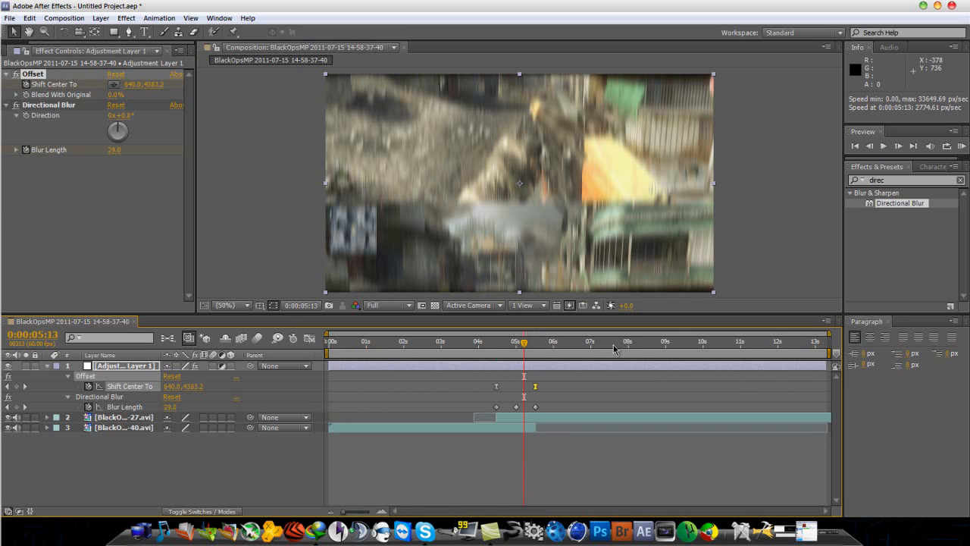
# Step: Collapse the adjustment layer's properties and apply the Curves color correction effect to it
pyautogui.click(48, 366)
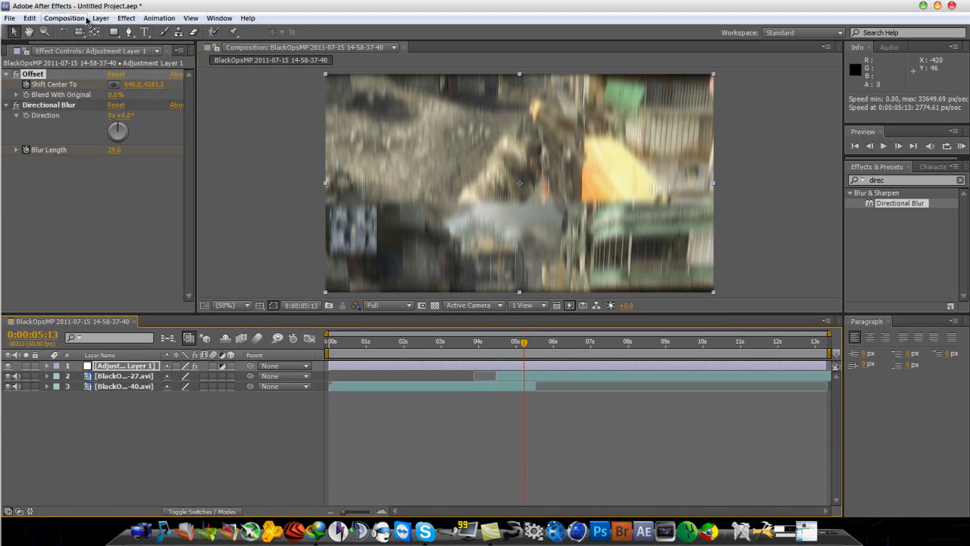
pyautogui.click(121, 19)
pyautogui.moveTo(193, 134)
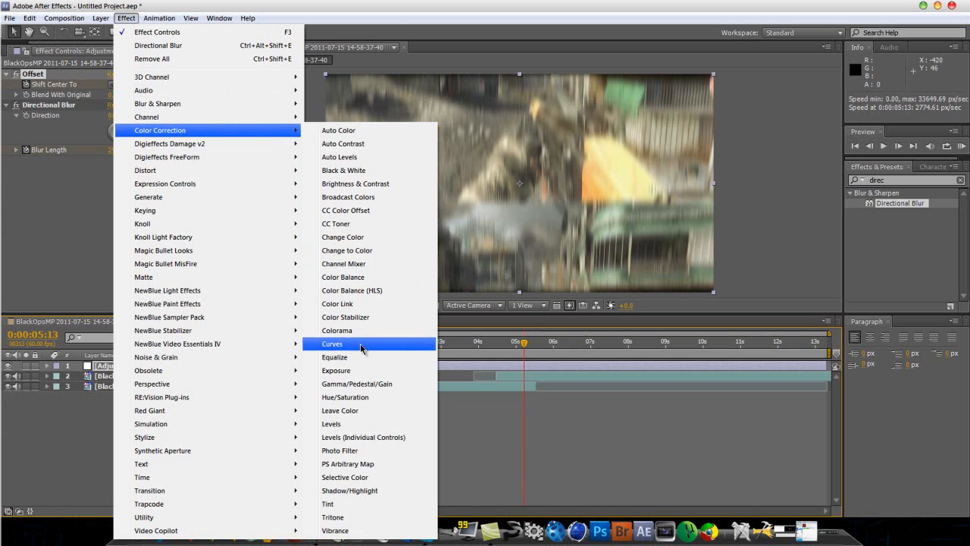
pyautogui.click(362, 345)
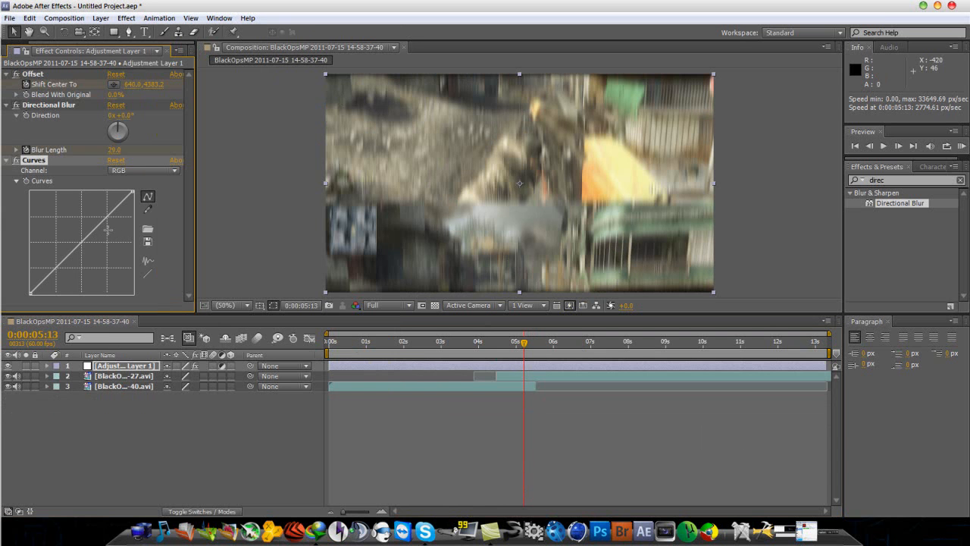
# Step: Add keyframes for the straight curve of the Curves effect at 0:00:04:28 and 0:00:05:30
pyautogui.moveTo(526, 349); pyautogui.dragTo(495, 353)
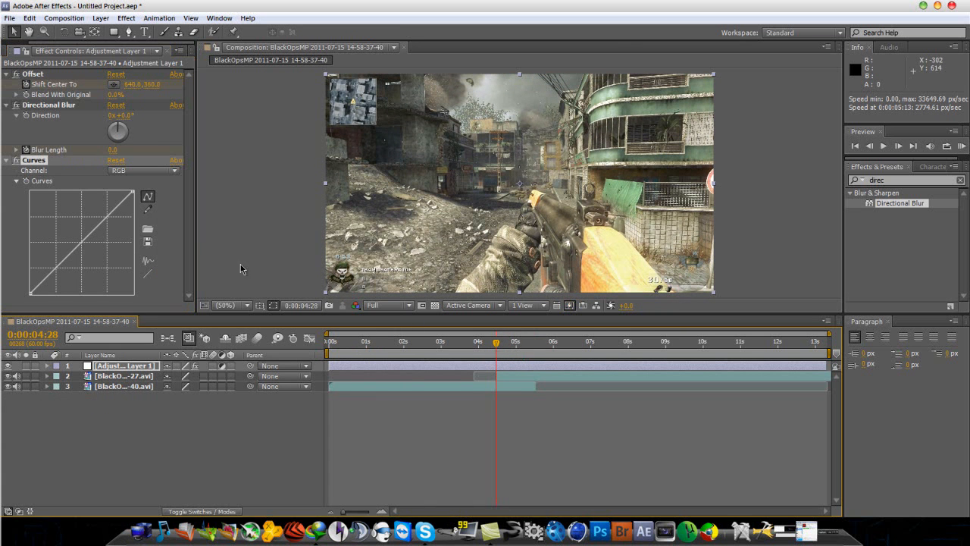
pyautogui.click(27, 185)
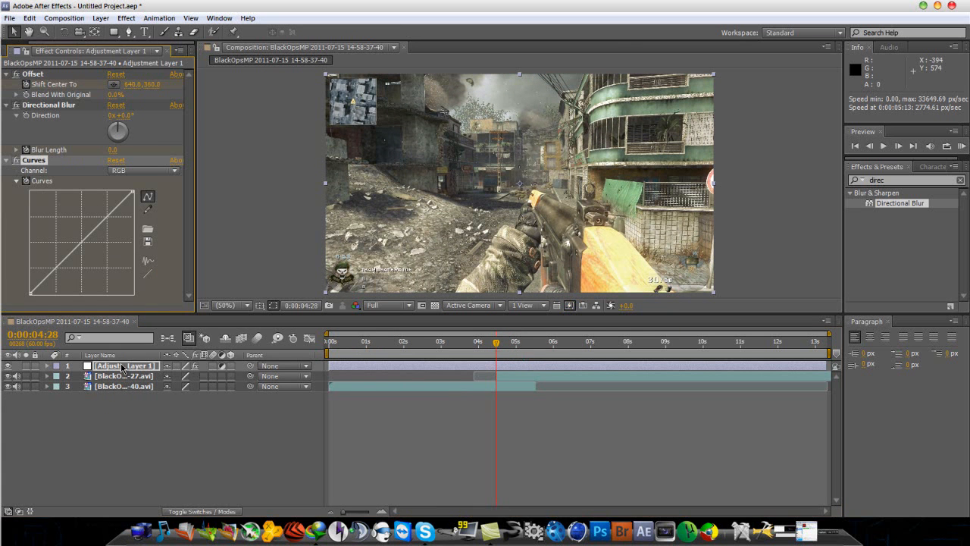
pyautogui.press('u')
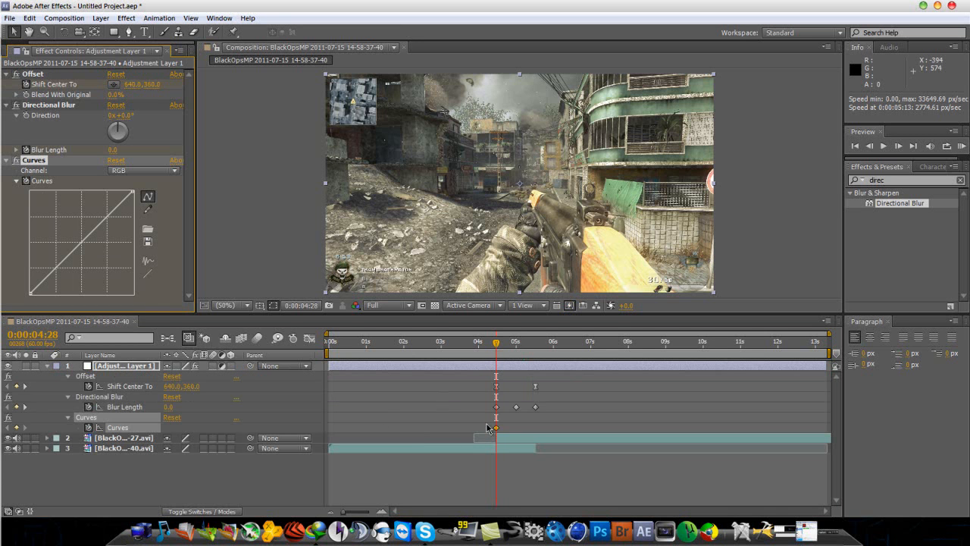
pyautogui.moveTo(500, 351); pyautogui.dragTo(535, 356)
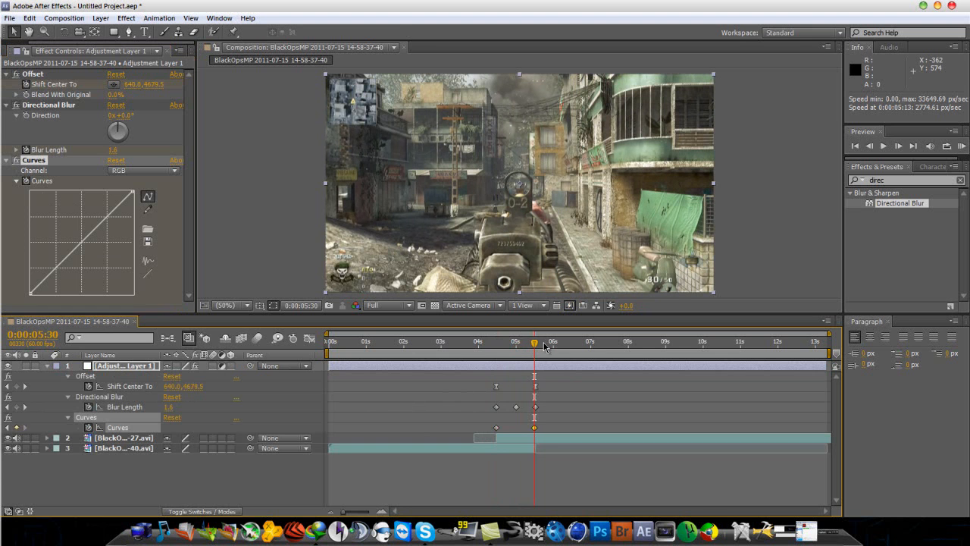
# Step: Bend the RGB curve downward at 0:00:04:59 to darken the middle of the transition
pyautogui.moveTo(534, 344); pyautogui.dragTo(515, 346)
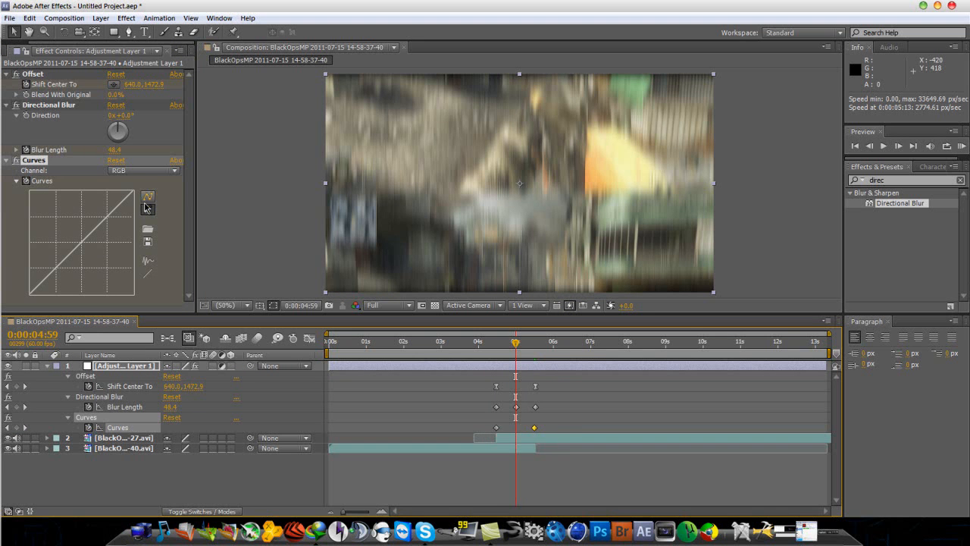
pyautogui.click(147, 197)
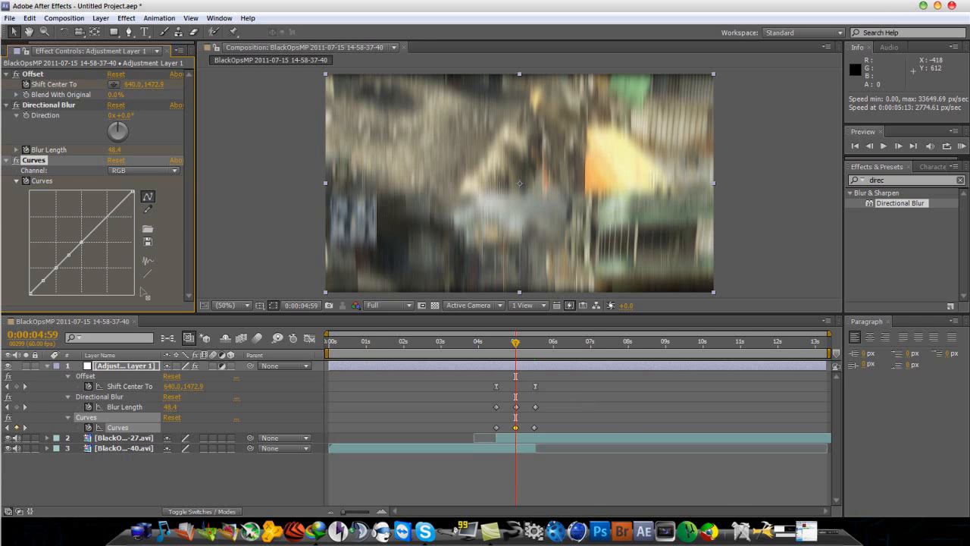
pyautogui.moveTo(68, 255); pyautogui.dragTo(110, 288)
pyautogui.moveTo(81, 241); pyautogui.dragTo(96, 261)
pyautogui.moveTo(98, 261)
pyautogui.mouseDown()
pyautogui.moveTo(102, 243)
pyautogui.moveTo(94, 258)
pyautogui.mouseUp()
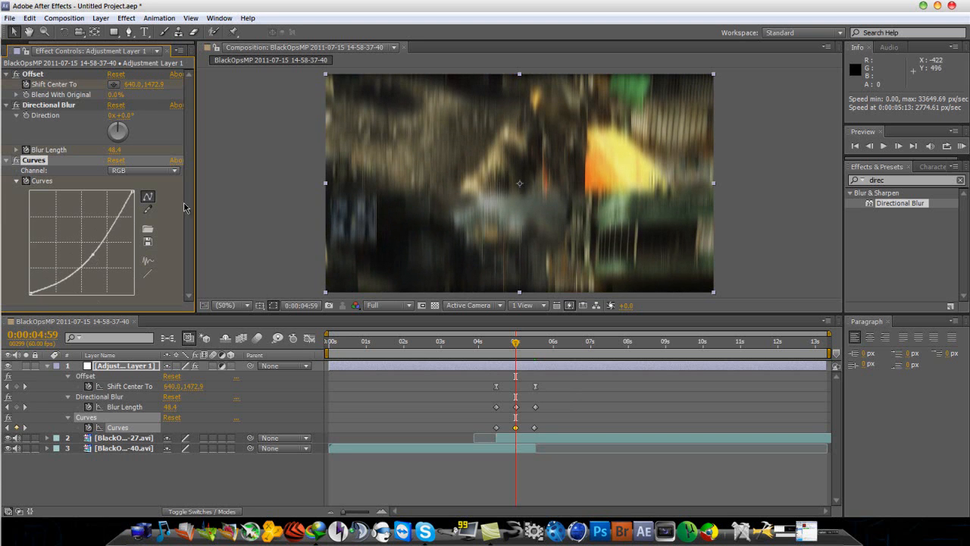
# Step: Bend the Curves effect's Blue channel downward at 0:00:04:59 for a yellow tint, and scrub back to 0:00:04:54
pyautogui.click(174, 173)
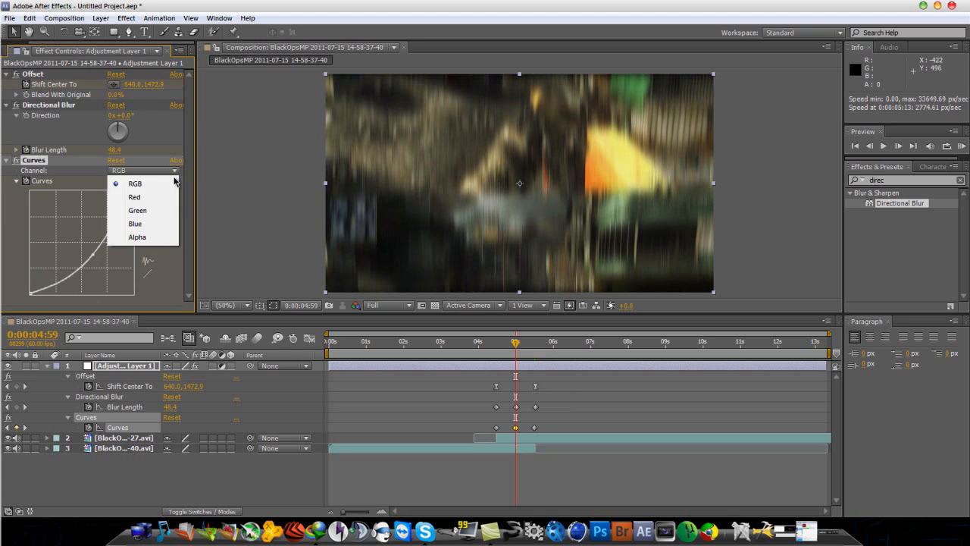
pyautogui.click(161, 225)
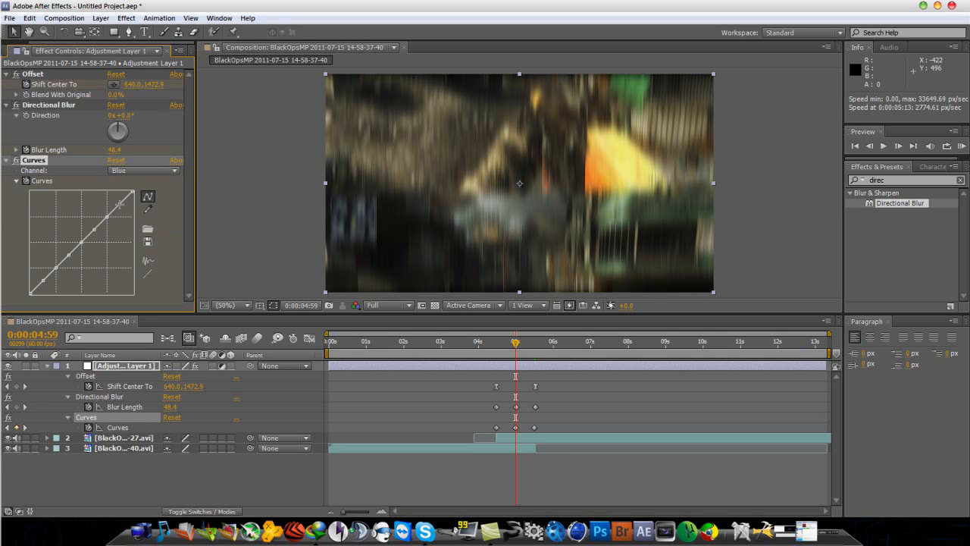
pyautogui.click(119, 205)
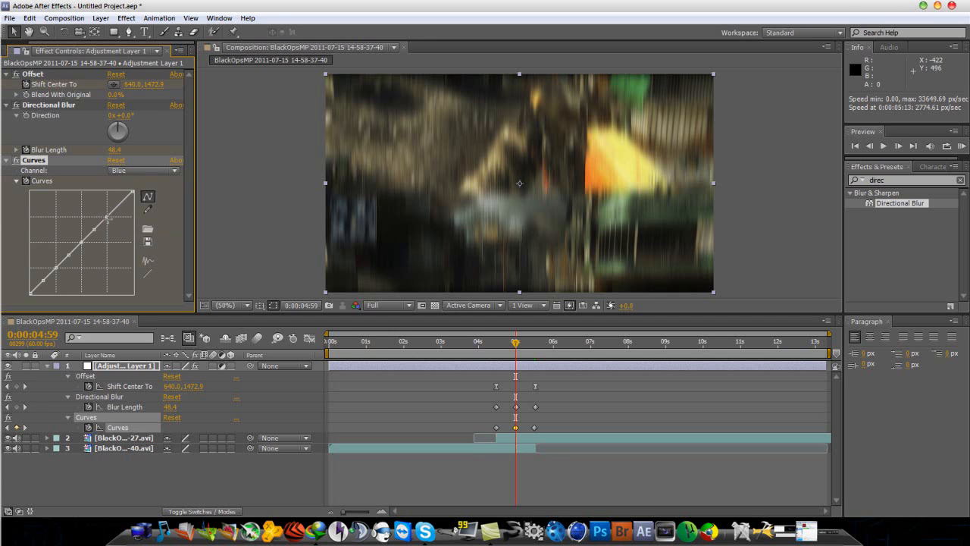
pyautogui.moveTo(107, 217); pyautogui.dragTo(158, 269)
pyautogui.moveTo(82, 243)
pyautogui.mouseDown()
pyautogui.moveTo(104, 267)
pyautogui.moveTo(90, 254)
pyautogui.mouseUp()
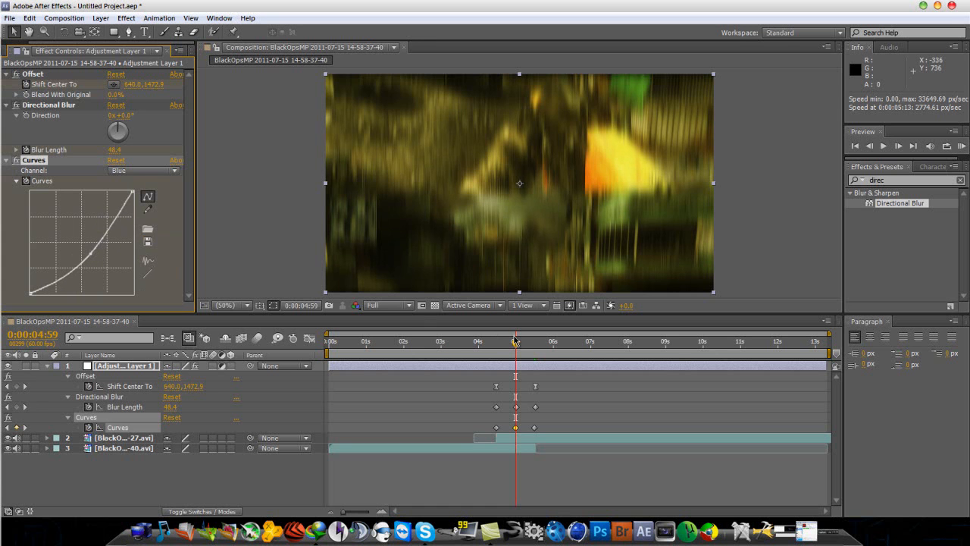
pyautogui.moveTo(515, 343); pyautogui.dragTo(512, 371)
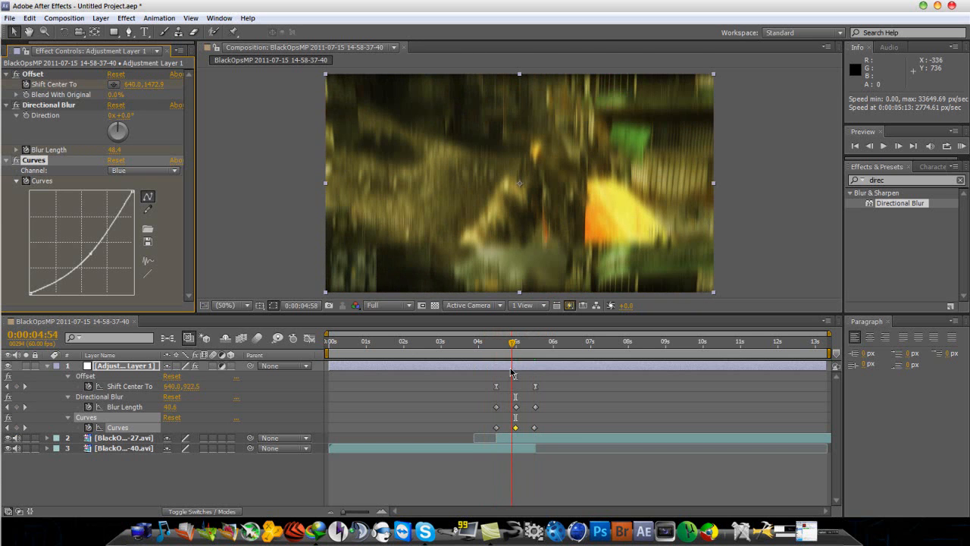
pyautogui.click(49, 367)
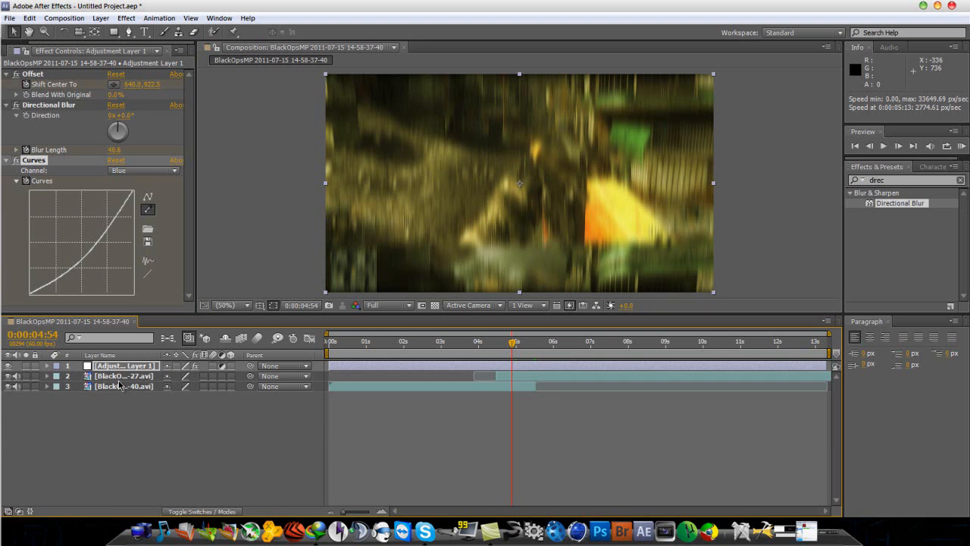
# Step: Add an Opacity keyframe of 0% to the incoming clip (-27.avi) at 0:00:04:54
pyautogui.click(119, 376)
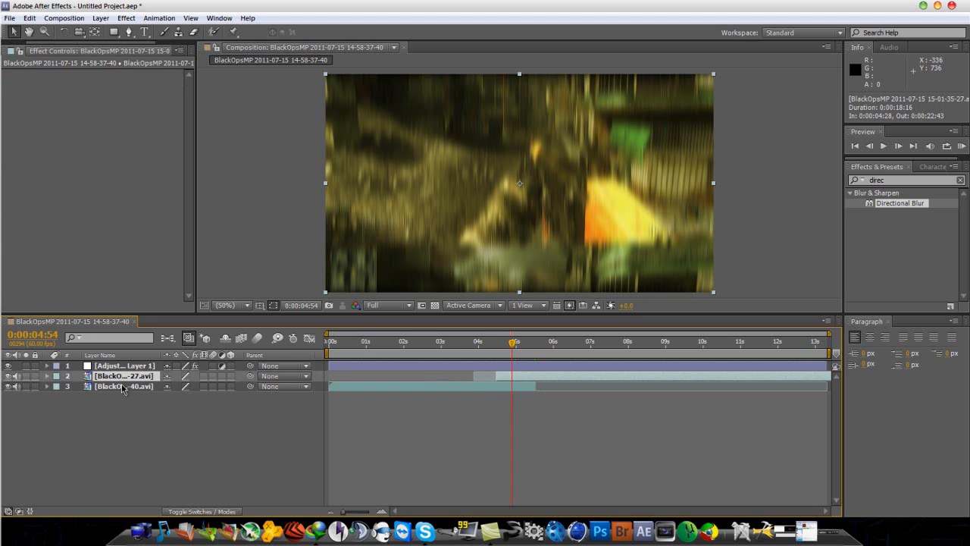
pyautogui.press('t')
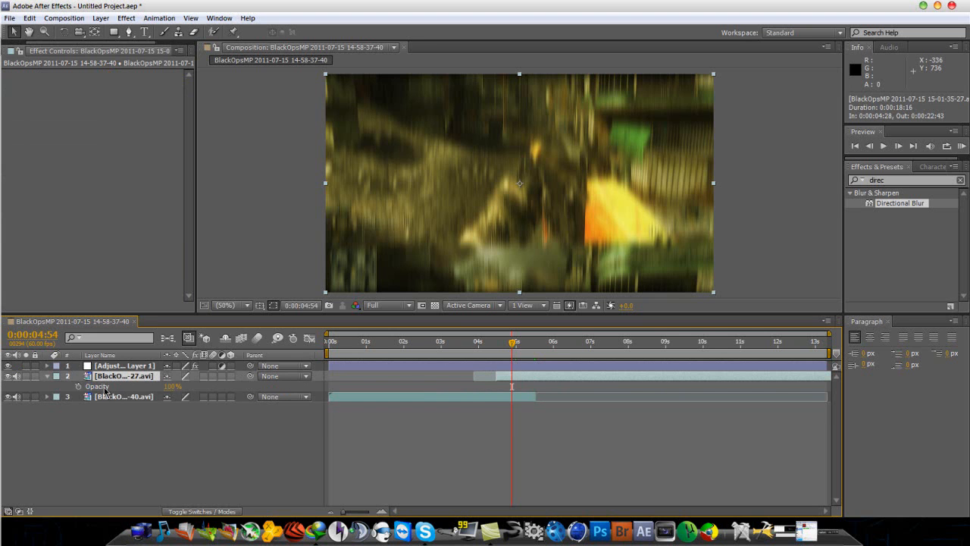
pyautogui.click(78, 386)
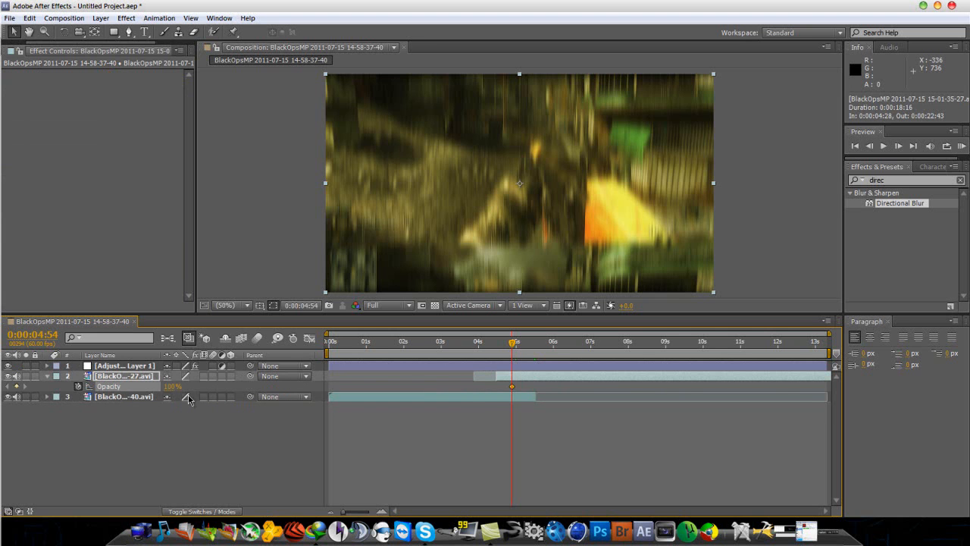
pyautogui.click(171, 387)
pyautogui.write('0')
pyautogui.press('Return')
# Step: Raise the incoming clip's opacity to full at 0:00:05:07, adding a second Opacity keyframe
pyautogui.press('pagedown')
pyautogui.press('pagedown')
pyautogui.press('pagedown')
pyautogui.press('pagedown')
pyautogui.press('pagedown')
pyautogui.press('pagedown')
pyautogui.press('pagedown')
pyautogui.press('pagedown')
pyautogui.press('pagedown')
pyautogui.press('pagedown')
pyautogui.press('pagedown')
pyautogui.press('pagedown')
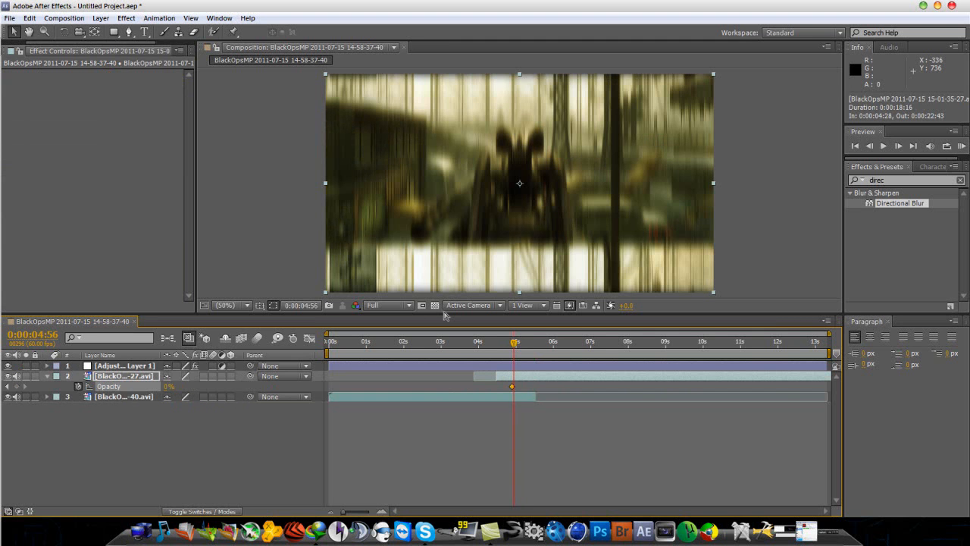
pyautogui.press('pagedown')
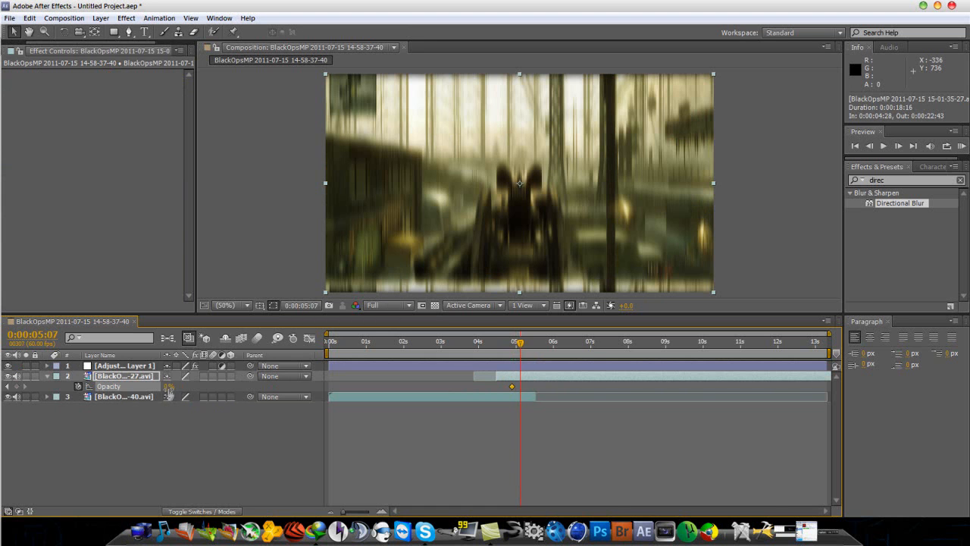
pyautogui.moveTo(169, 392); pyautogui.dragTo(318, 391)
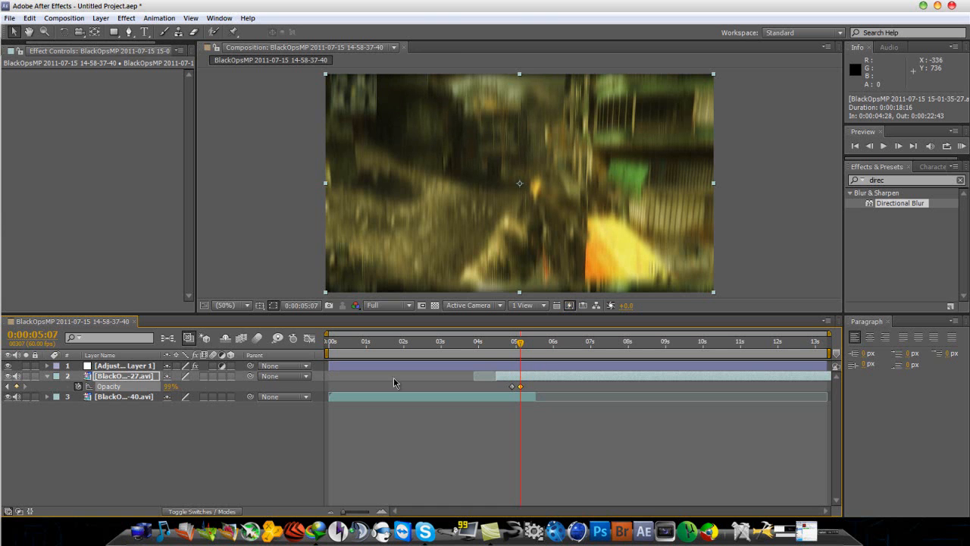
pyautogui.moveTo(171, 388); pyautogui.dragTo(227, 394)
# Step: Limit the work area to the transition, starting at 0:00:04:16 and ending just after the outgoing clip, and play a RAM preview
pyautogui.moveTo(523, 345)
pyautogui.mouseDown()
pyautogui.moveTo(497, 345)
pyautogui.moveTo(539, 354)
pyautogui.moveTo(503, 356)
pyautogui.moveTo(522, 358)
pyautogui.mouseUp()
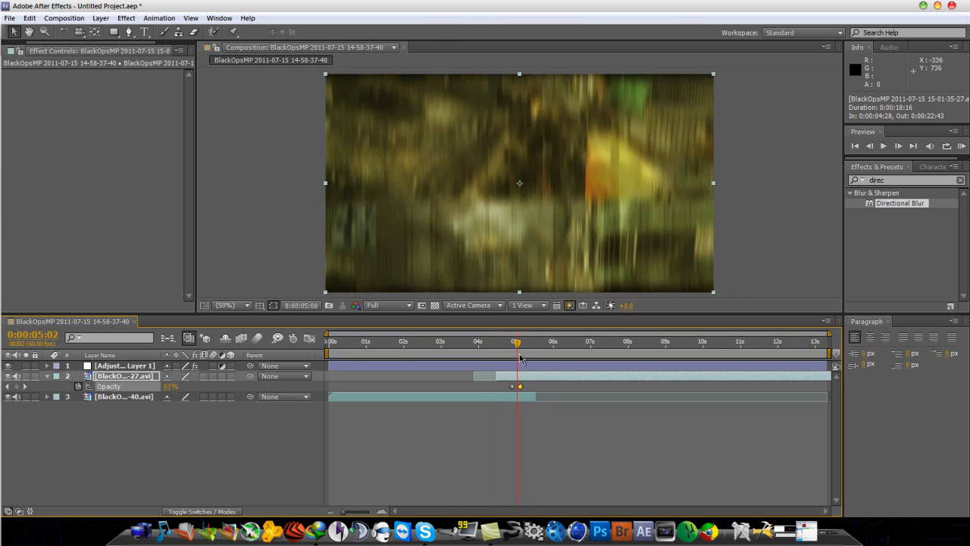
pyautogui.moveTo(332, 354); pyautogui.dragTo(485, 353)
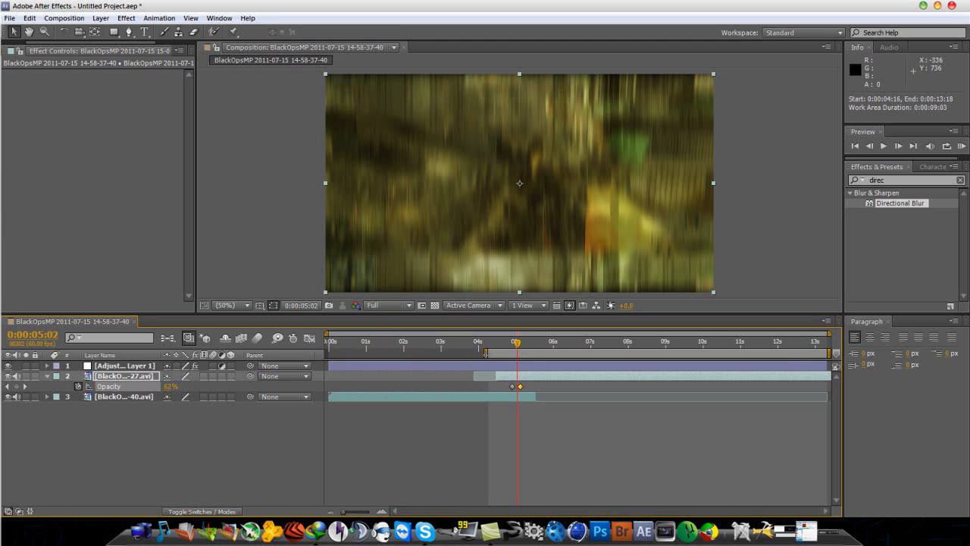
pyautogui.moveTo(828, 350); pyautogui.dragTo(546, 353)
pyautogui.click(495, 341)
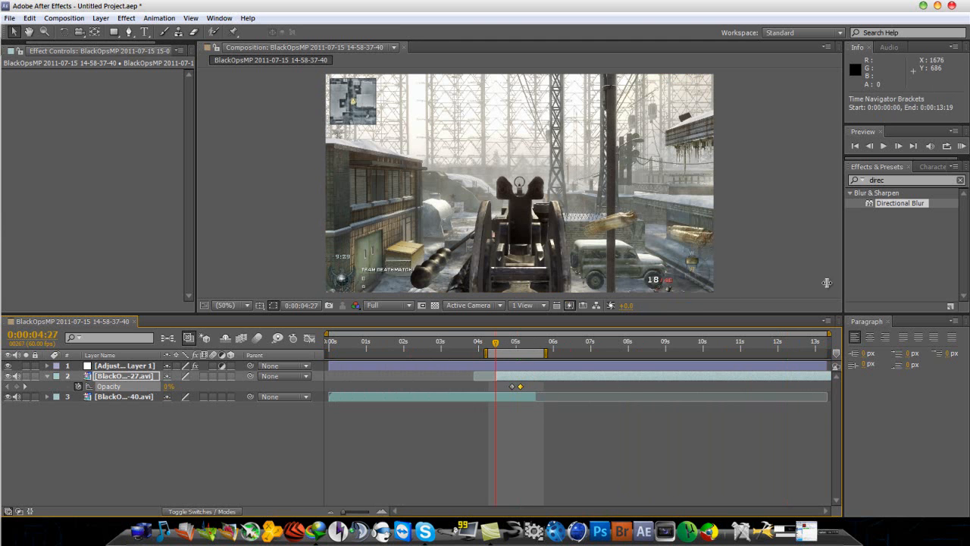
pyautogui.click(963, 147)
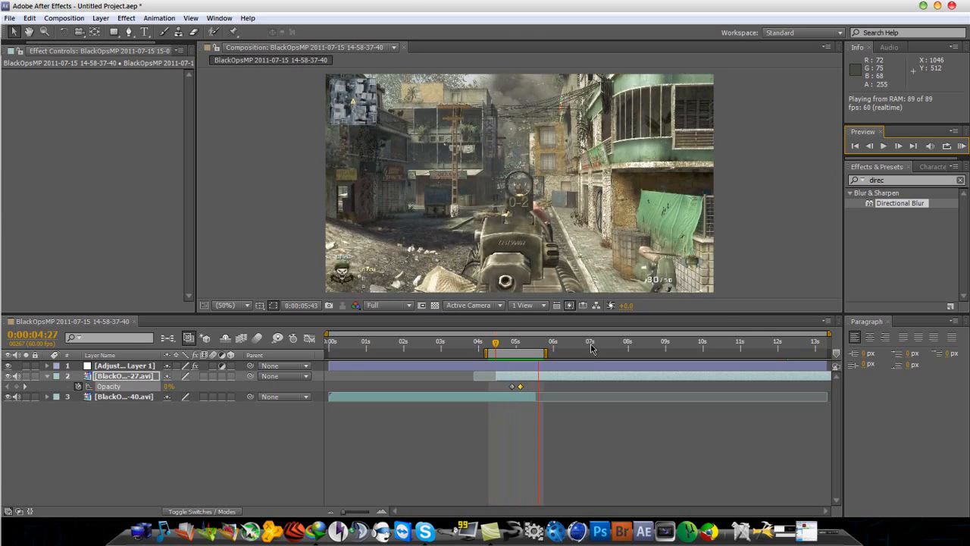
pyautogui.press('space')
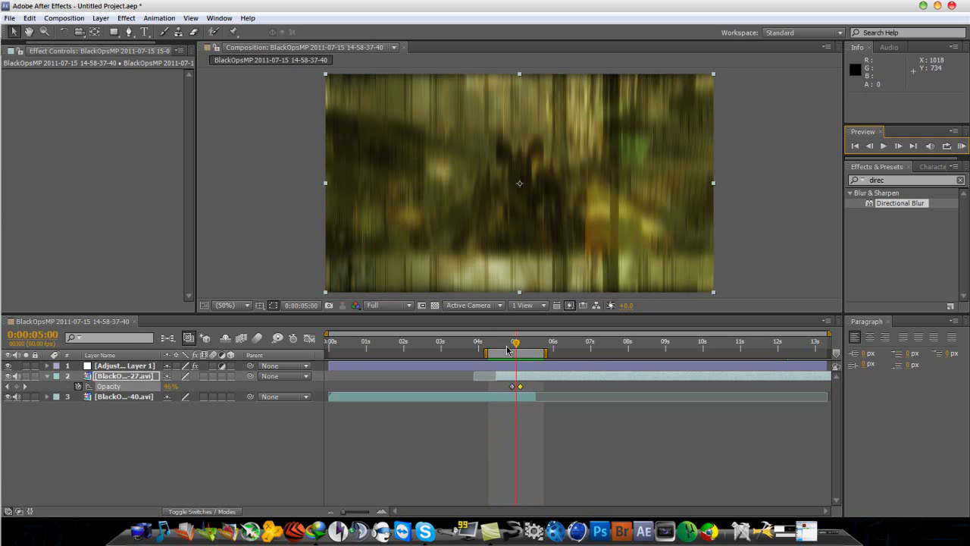
# Step: Reveal the Audio Levels of both gameplay clips and add a keyframe to each at 0:00:04:28
pyautogui.moveTo(517, 344); pyautogui.dragTo(497, 347)
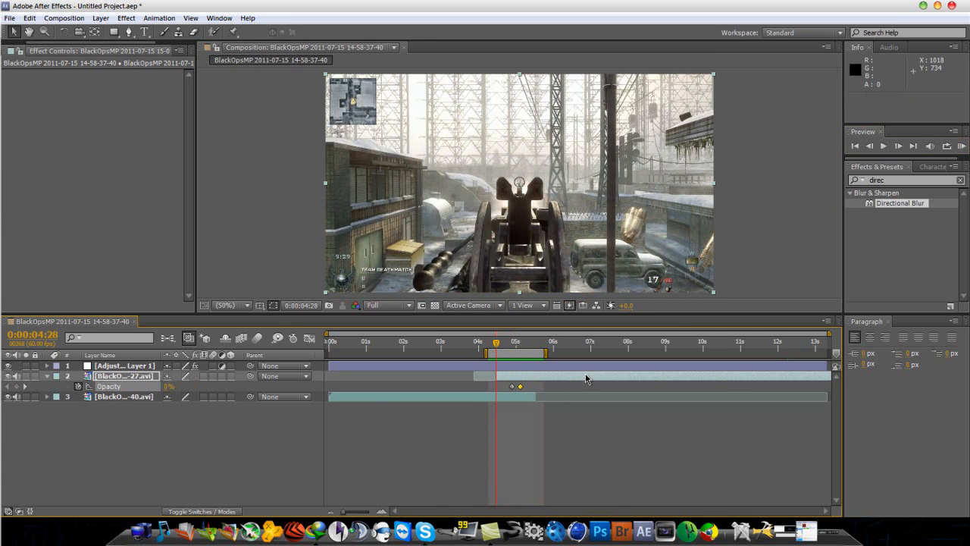
pyautogui.click(131, 376)
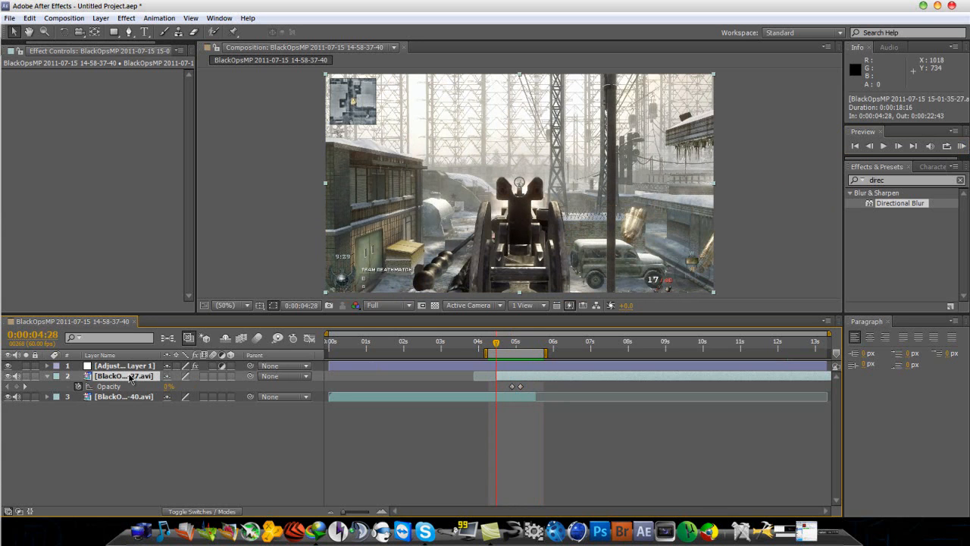
pyautogui.press('l')
pyautogui.press('l')
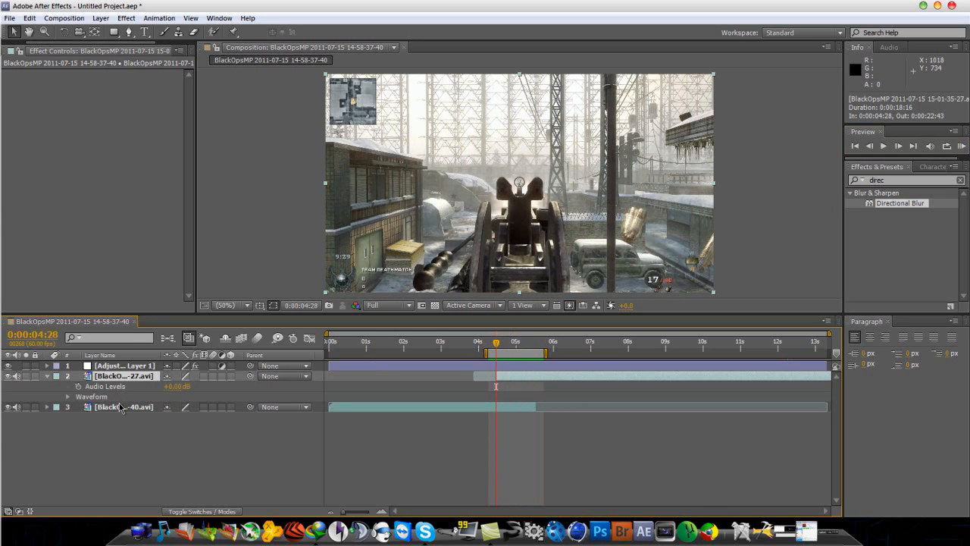
pyautogui.click(120, 407)
pyautogui.press('l')
pyautogui.press('l')
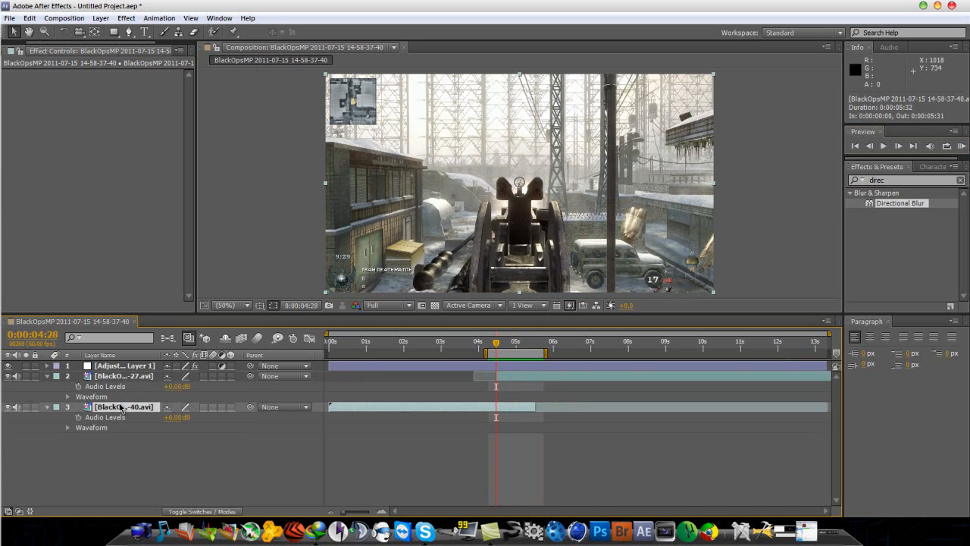
pyautogui.click(77, 386)
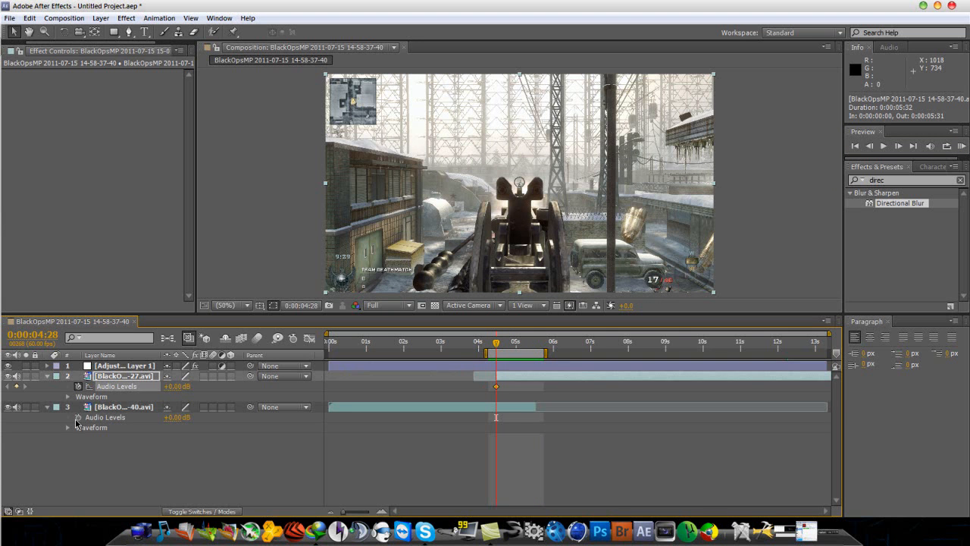
pyautogui.click(77, 417)
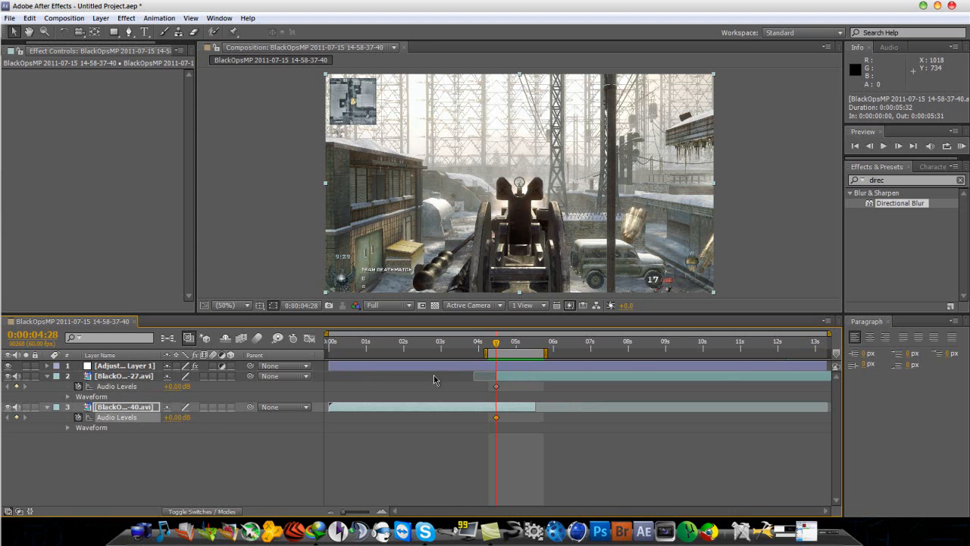
# Step: Set the incoming clip's audio level to -48 dB at 0:00:04:28 and the outgoing clip's to -48 dB at 0:00:04:55
pyautogui.moveTo(177, 385); pyautogui.dragTo(8, 400)
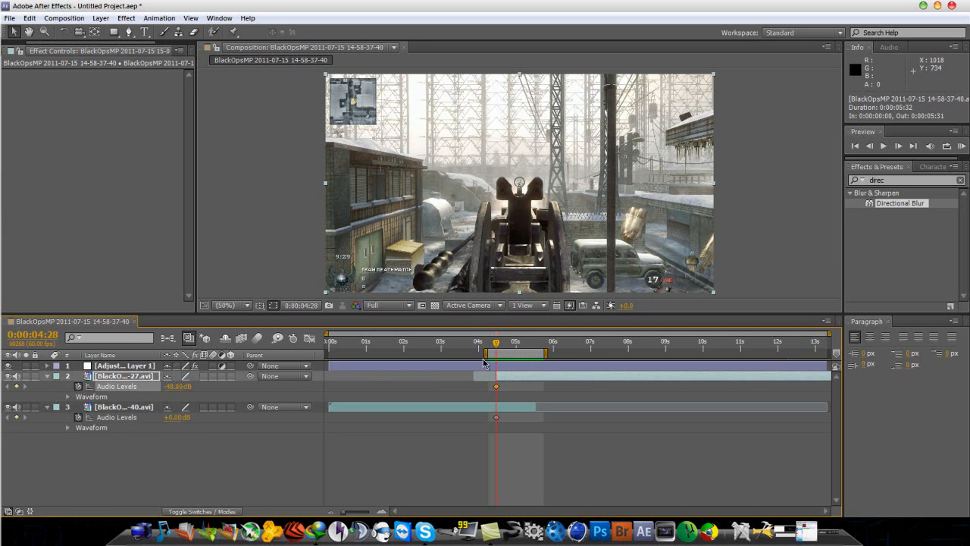
pyautogui.moveTo(496, 350); pyautogui.dragTo(513, 350)
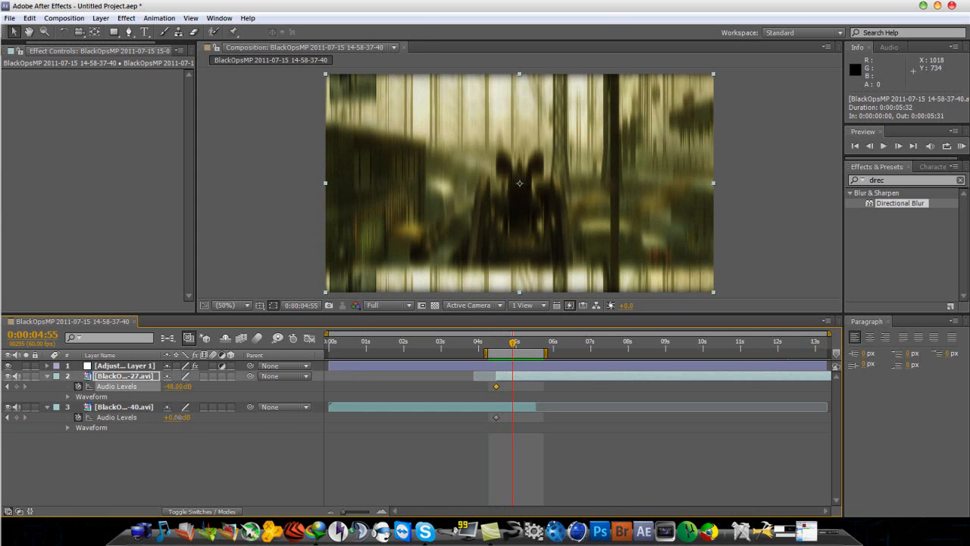
pyautogui.moveTo(179, 423); pyautogui.dragTo(144, 423)
pyautogui.moveTo(53, 423); pyautogui.dragTo(53, 423)
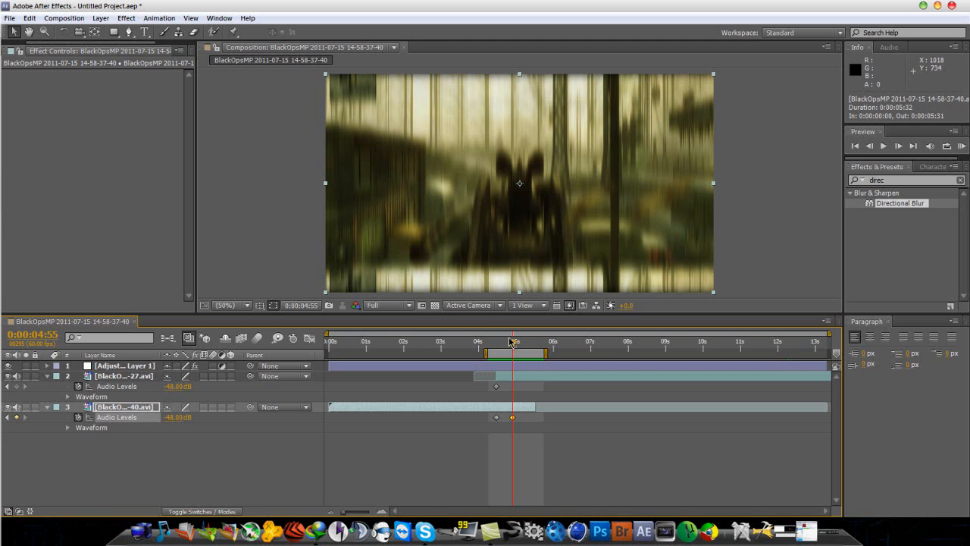
# Step: Set the incoming clip's audio level to 0 dB at 0:00:05:31 and play a RAM preview of the transition
pyautogui.moveTo(510, 342); pyautogui.dragTo(536, 347)
pyautogui.click(434, 367)
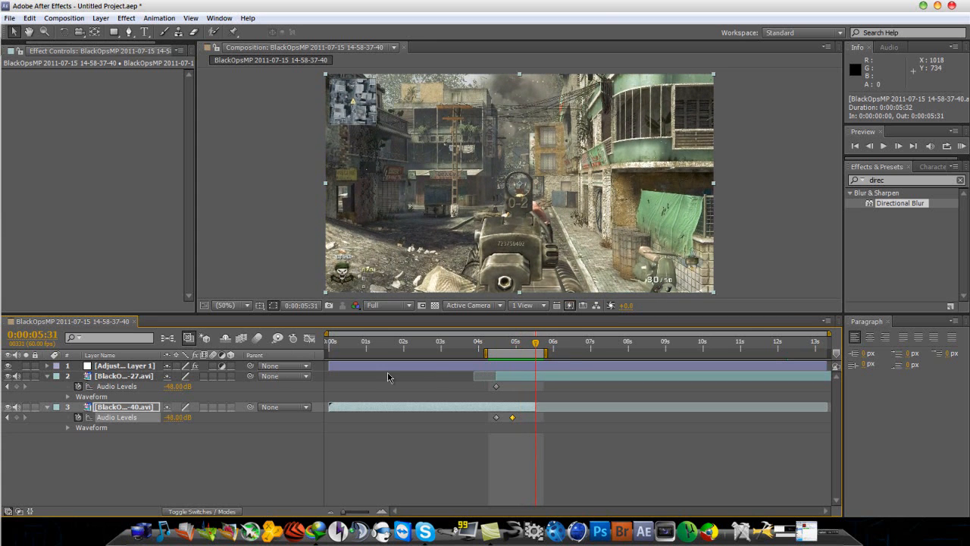
pyautogui.click(148, 377)
pyautogui.click(173, 387)
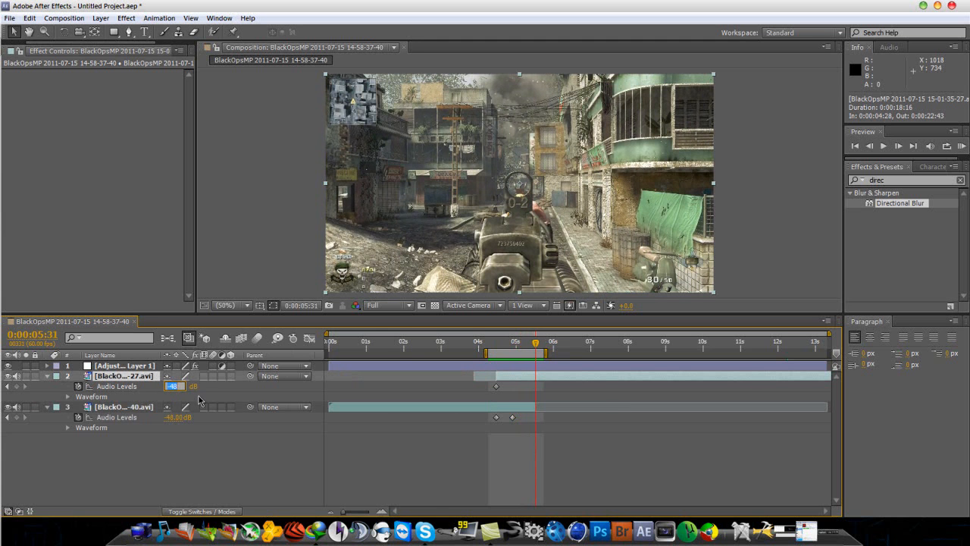
pyautogui.write('0')
pyautogui.press('Return')
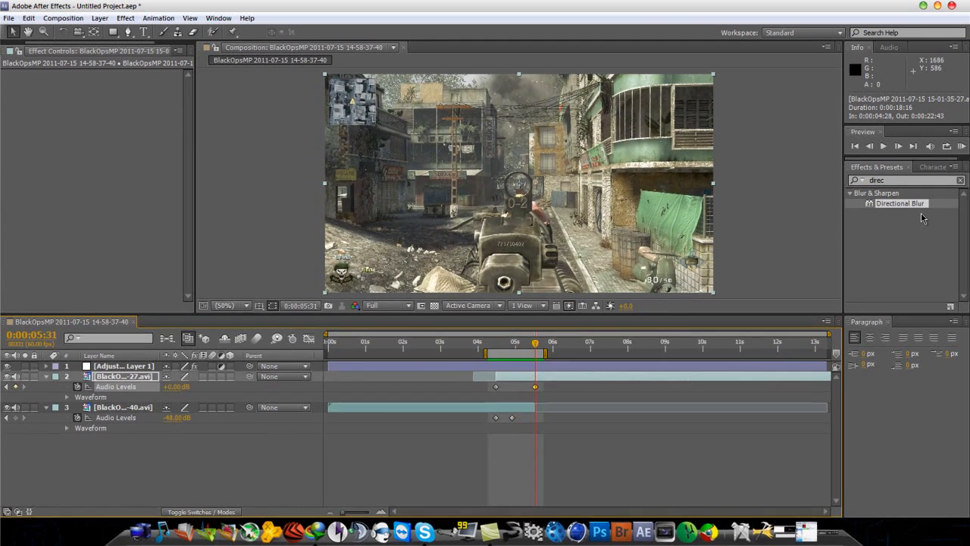
pyautogui.press('KP_0')
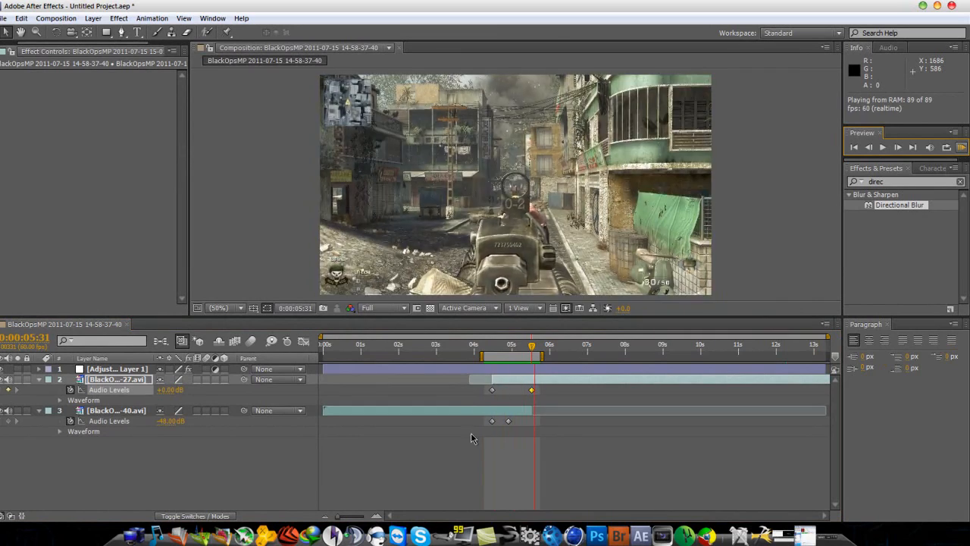
pyautogui.press('space')
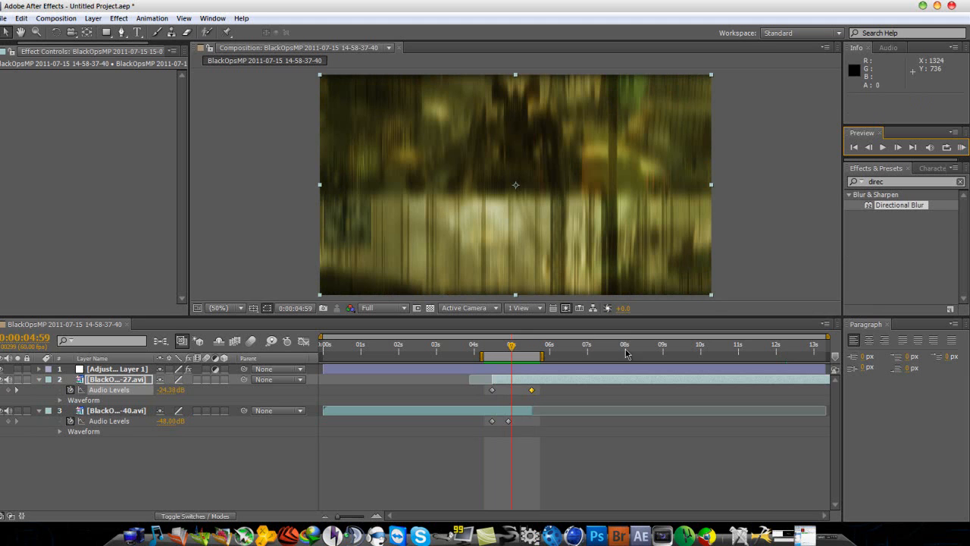
# Step: Extend the work area from 0:00:00:00 to about 0:00:08:17 and trim the composition to it
pyautogui.moveTo(542, 355); pyautogui.dragTo(637, 357)
pyautogui.moveTo(482, 355); pyautogui.dragTo(323, 356)
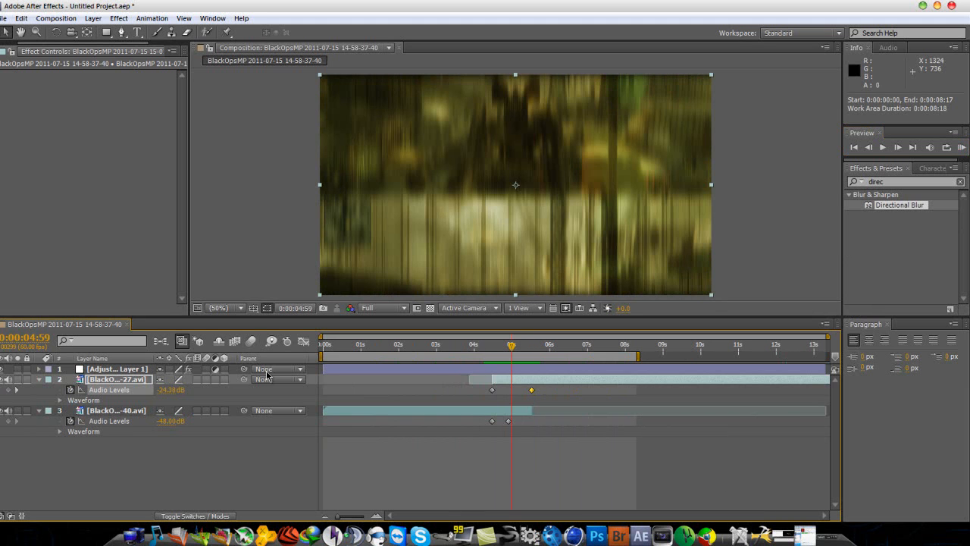
pyautogui.rightClick(479, 358)
pyautogui.click(515, 390)
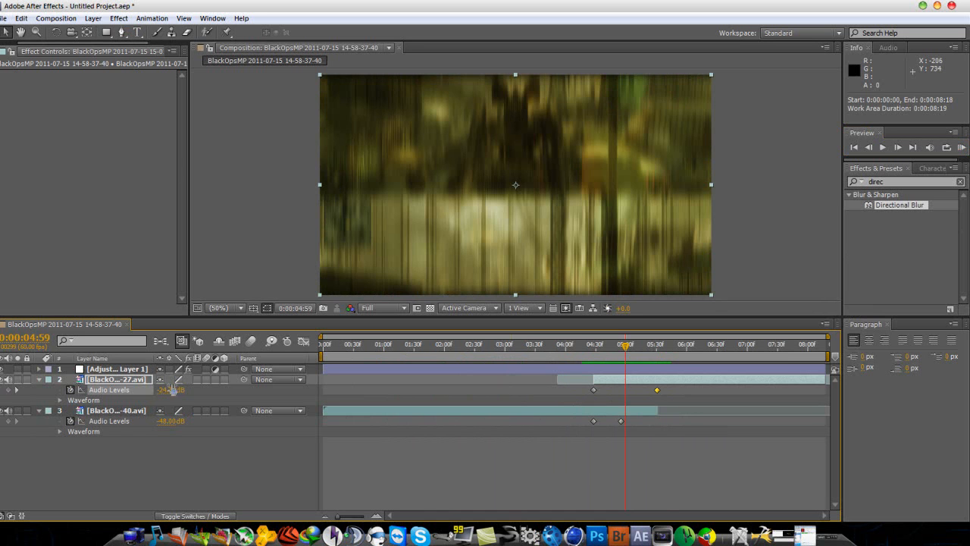
# Step: Select the incoming clip (-27.avi) and collapse the audio properties of both gameplay clips
pyautogui.click(98, 411)
pyautogui.click(119, 381)
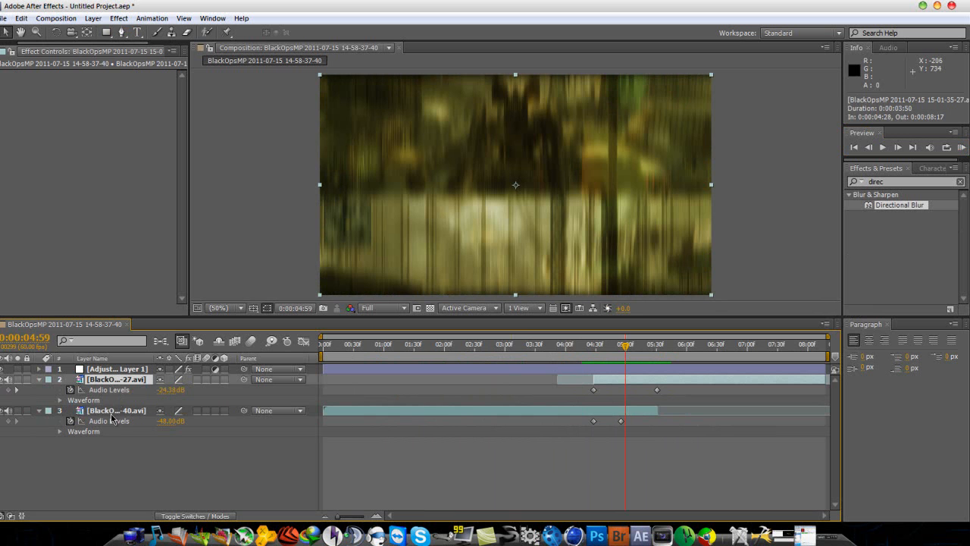
pyautogui.click(39, 411)
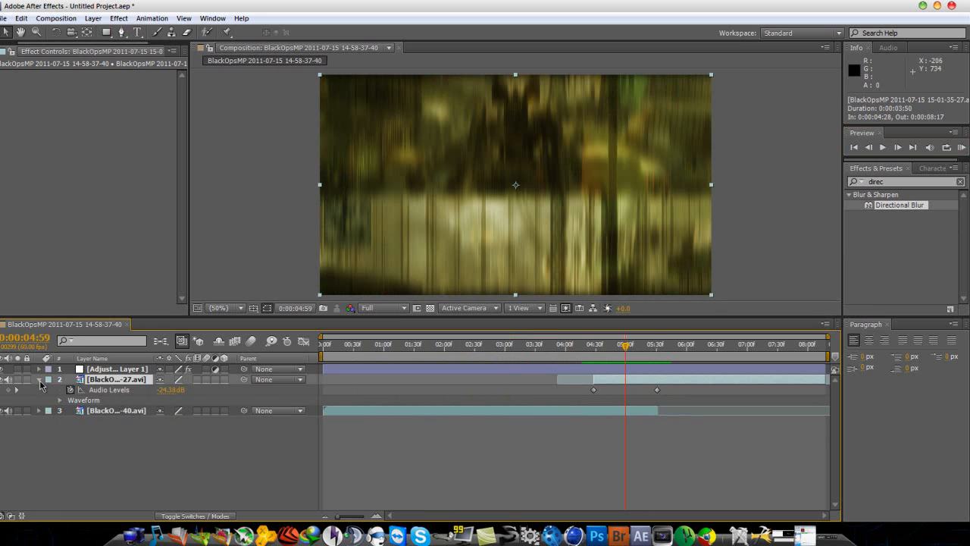
pyautogui.click(39, 380)
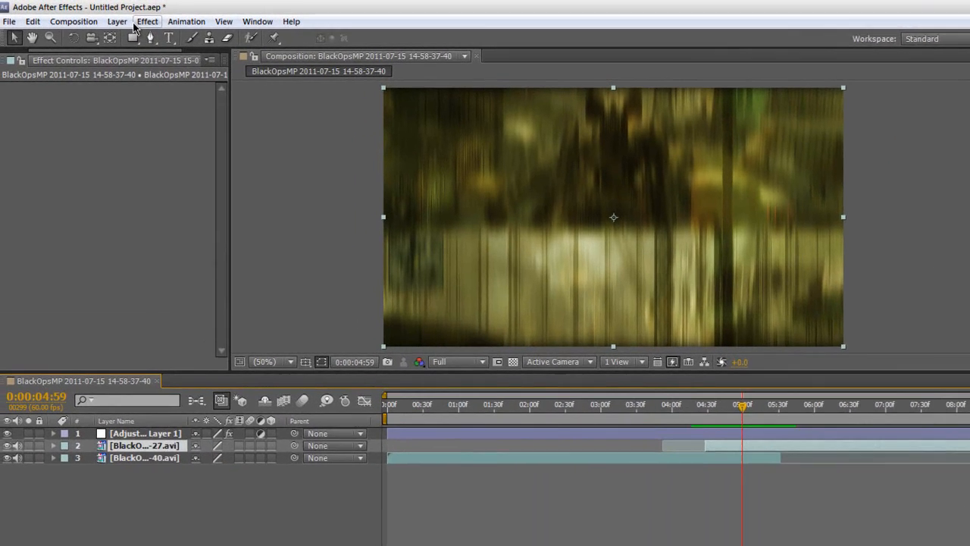
# Step: Apply the Magic Bullet Looks effect to the incoming clip
pyautogui.click(118, 18)
pyautogui.moveTo(199, 401)
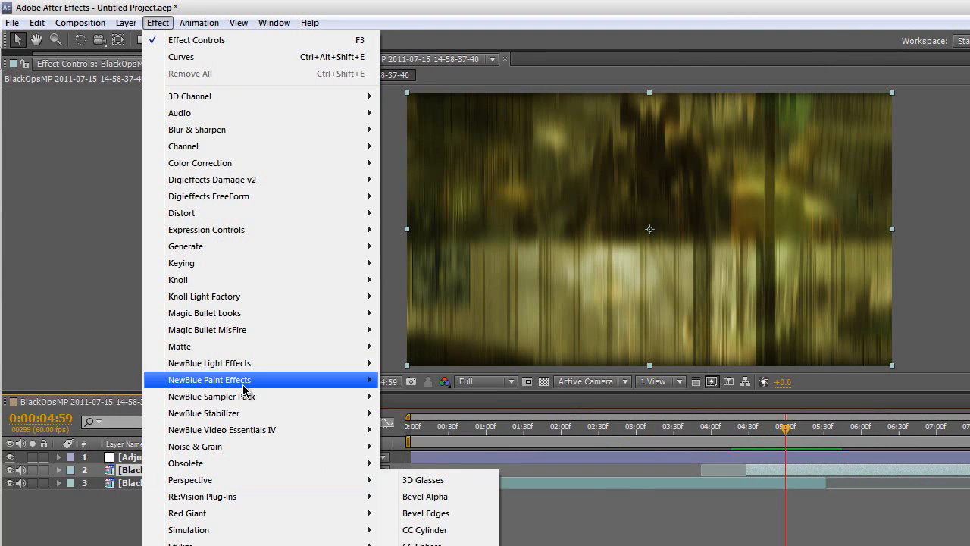
pyautogui.moveTo(249, 330)
pyautogui.moveTo(284, 313)
pyautogui.click(409, 311)
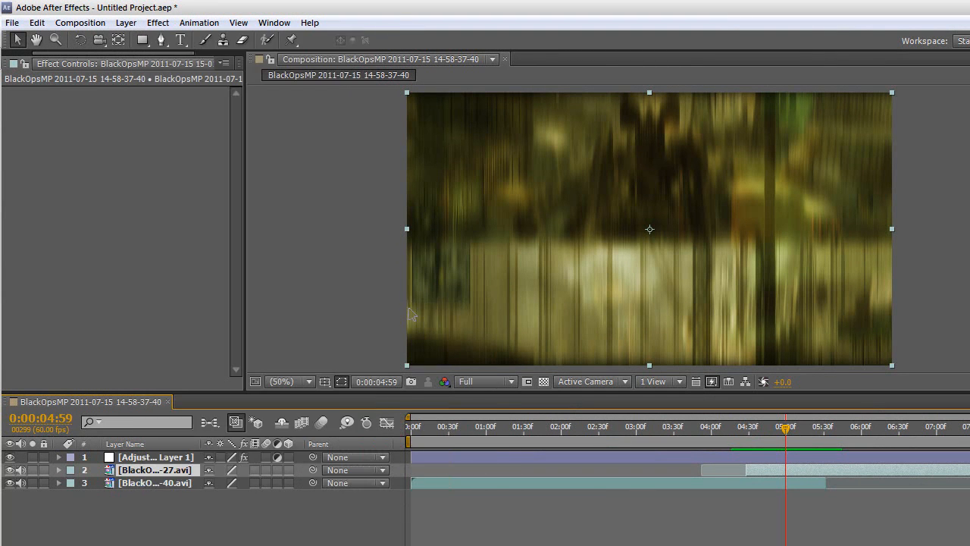
# Step: Browse the Magic Bullet Looks presets and apply the "This one is amazing" look to the incoming clip
pyautogui.click(50, 130)
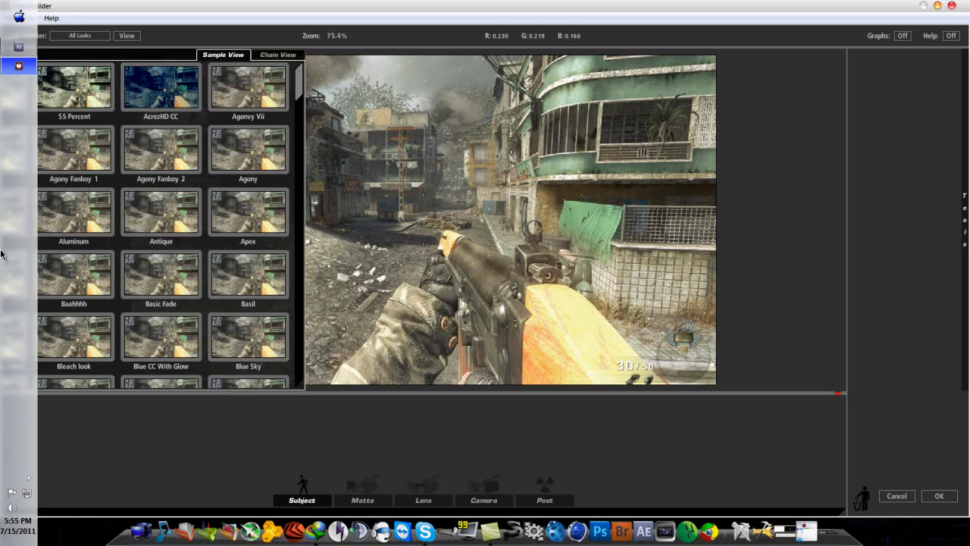
pyautogui.scroll(-8, 114, 208)
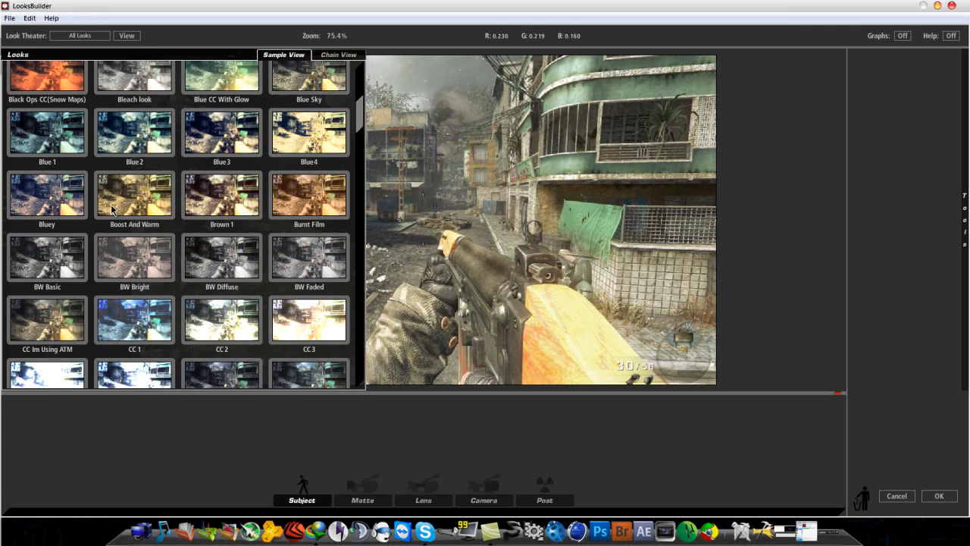
pyautogui.moveTo(5, 165)
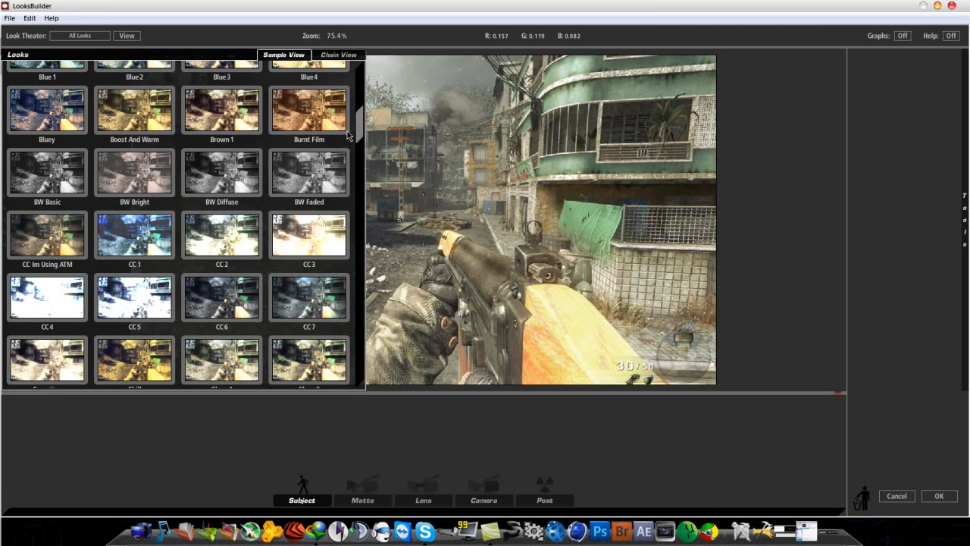
pyautogui.moveTo(363, 138); pyautogui.dragTo(303, 386)
pyautogui.scroll(4, 133, 229)
pyautogui.scroll(5, 133, 225)
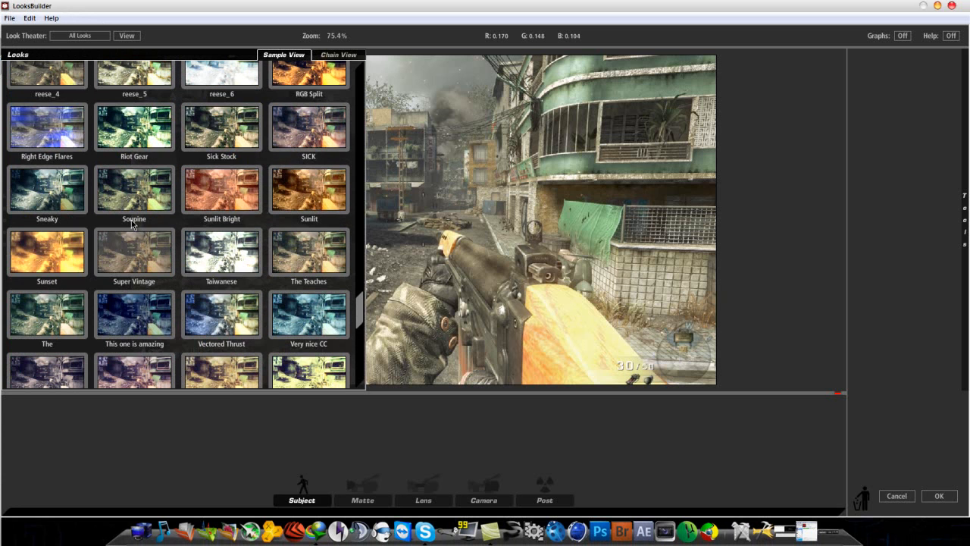
pyautogui.click(140, 312)
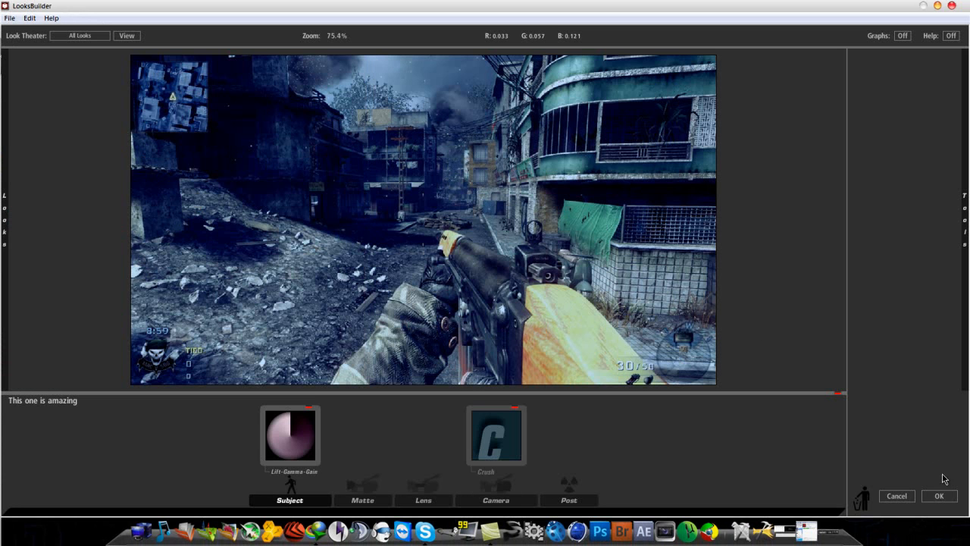
pyautogui.click(940, 495)
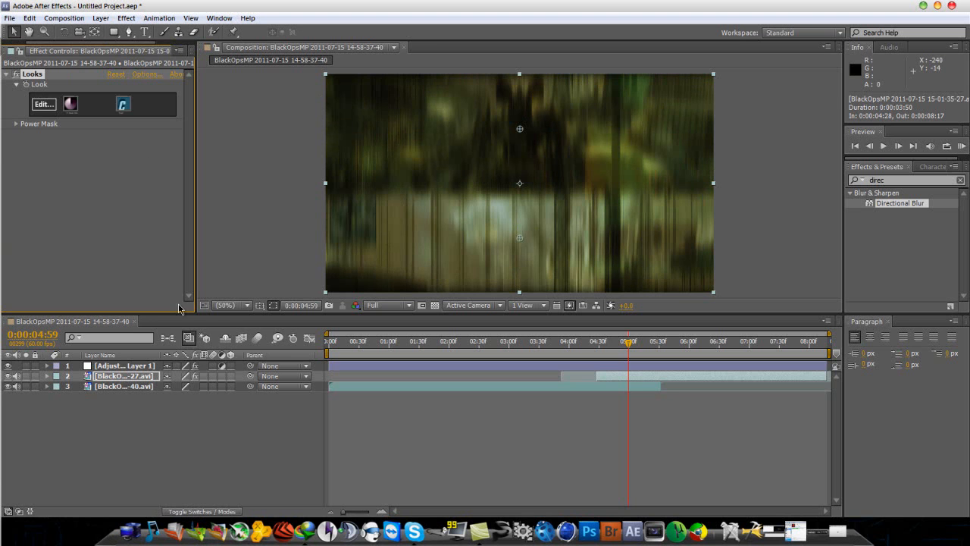
# Step: Paste the copied Looks effect onto the outgoing clip (-40.avi) and scrub from 0:00:04:08 to 0:00:04:27 to check the grade
pyautogui.click(117, 386)
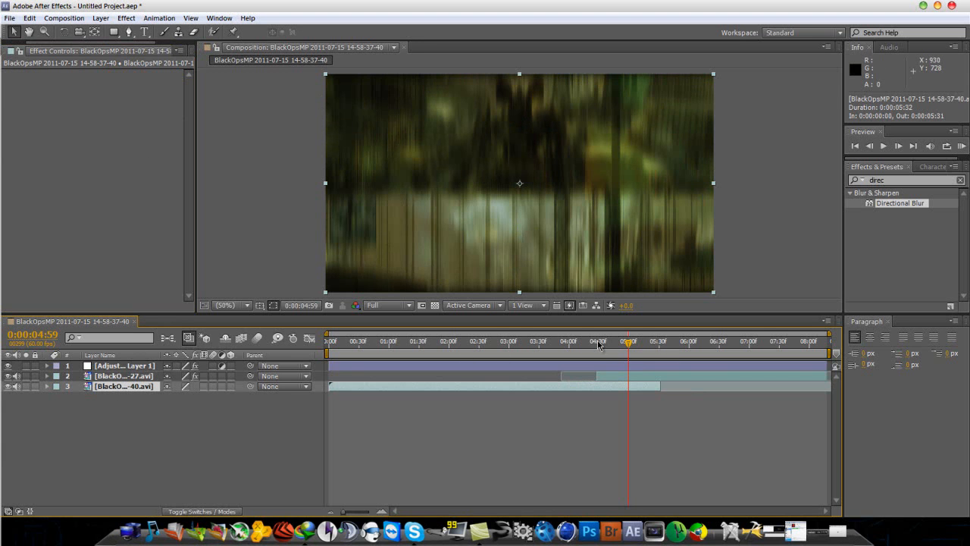
pyautogui.moveTo(629, 343); pyautogui.dragTo(579, 354)
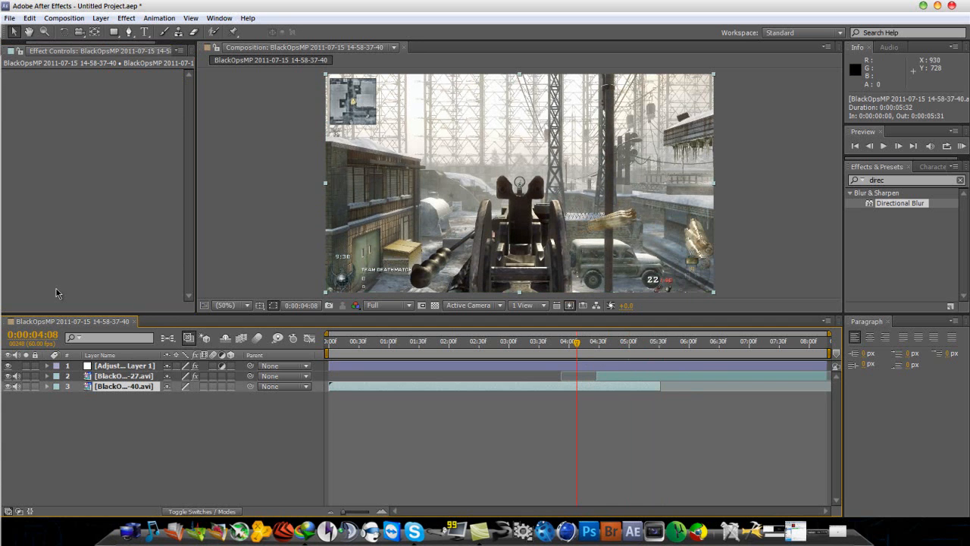
pyautogui.hotkey('ctrl', 'v')
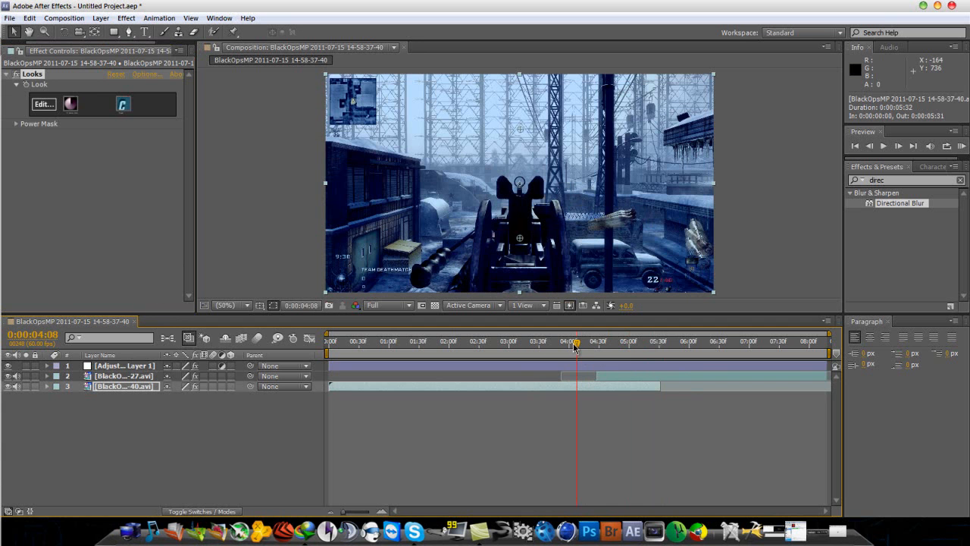
pyautogui.moveTo(576, 345); pyautogui.dragTo(596, 377)
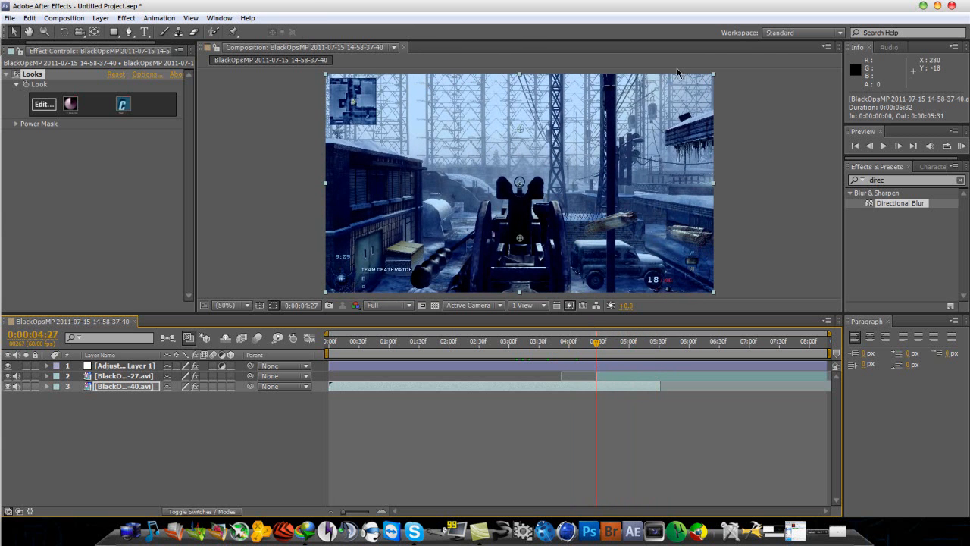